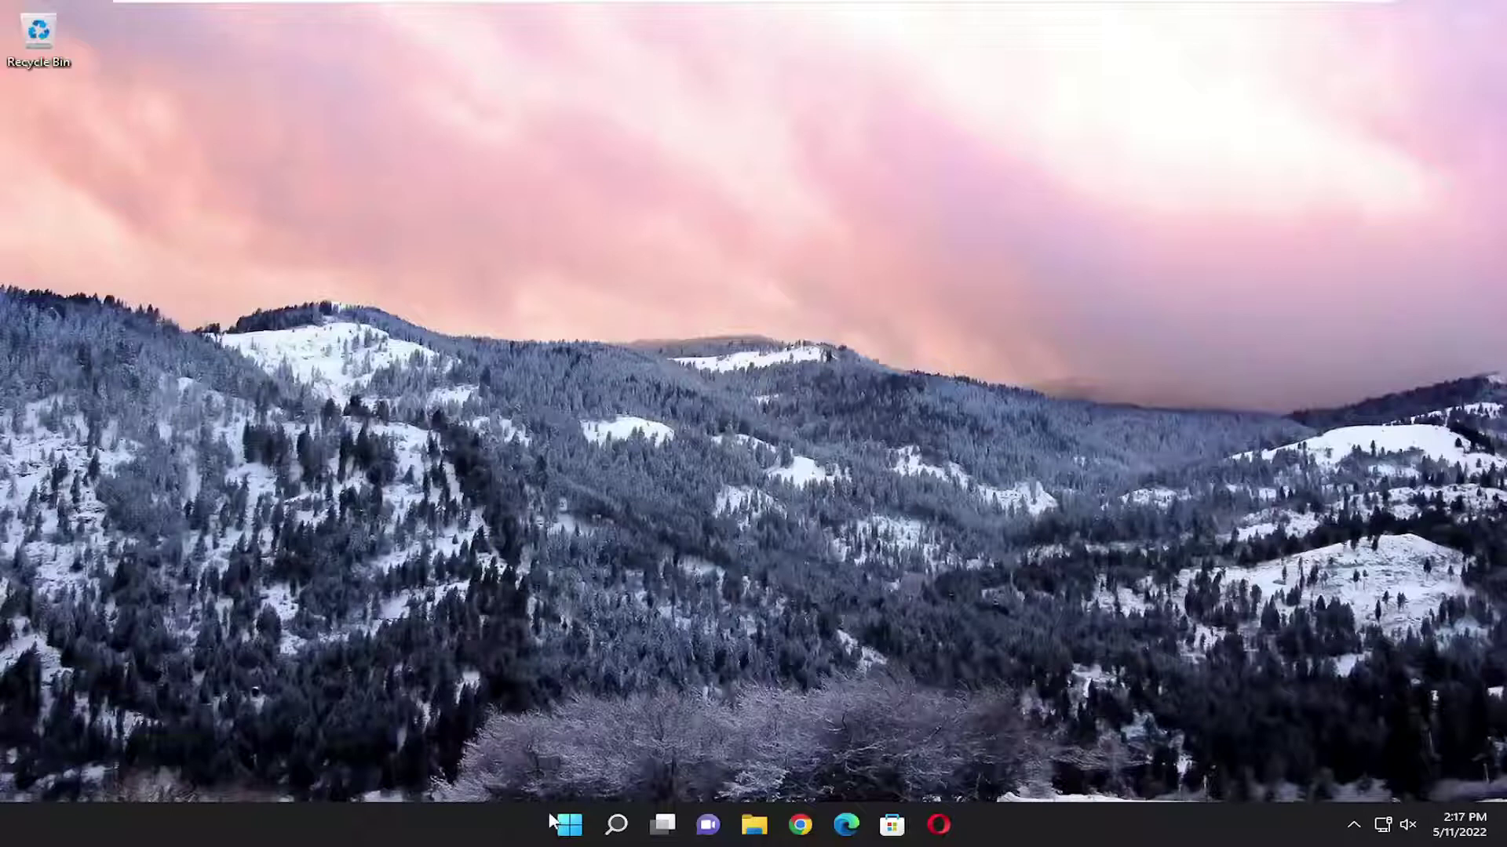
# - Launch the Settings app by searching Windows for 'settings'
pyautogui.click(624, 824)
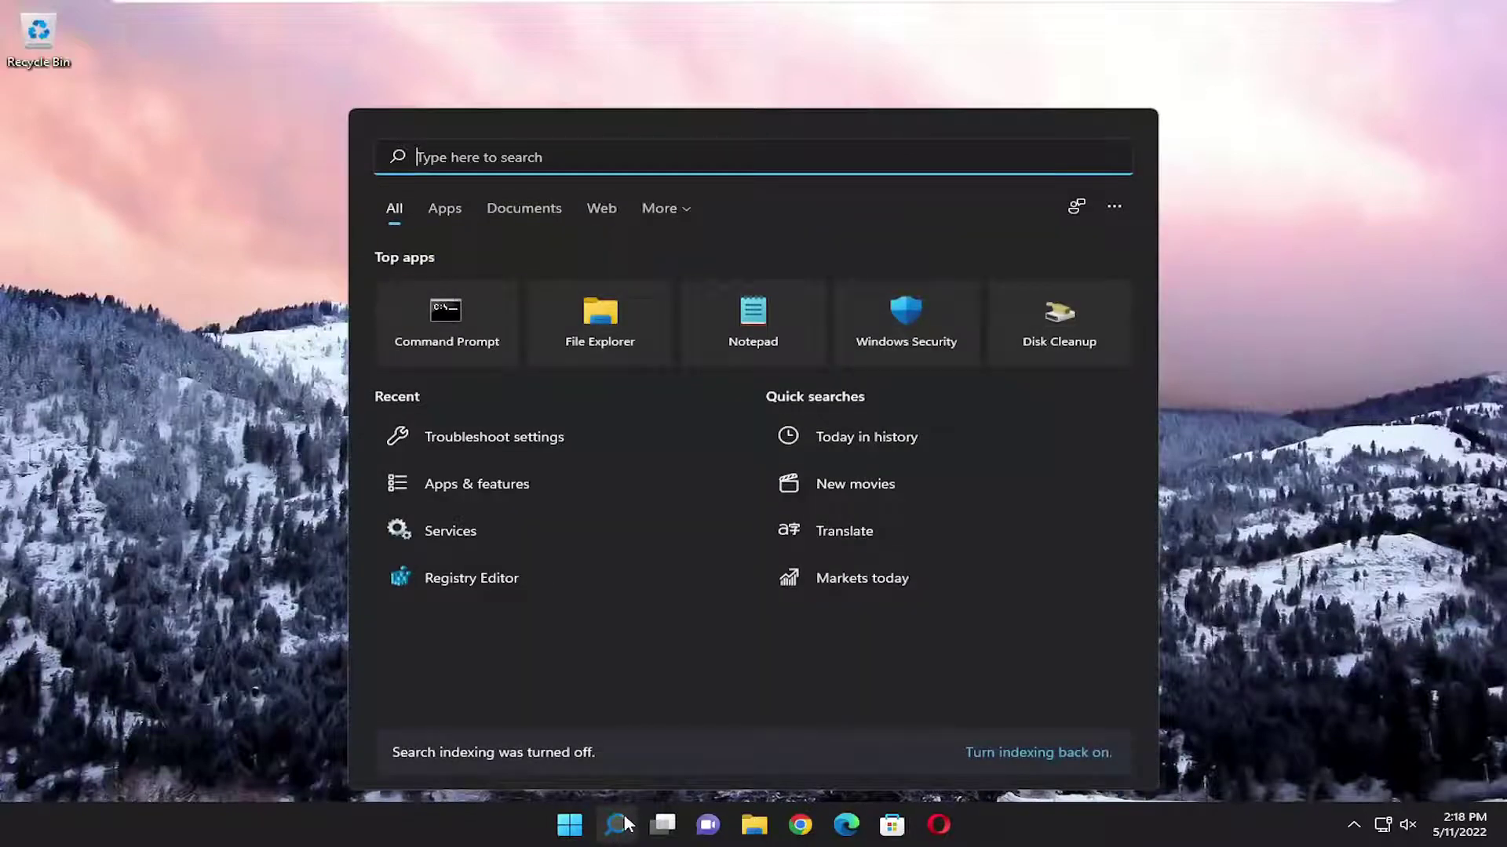
pyautogui.write('settings')
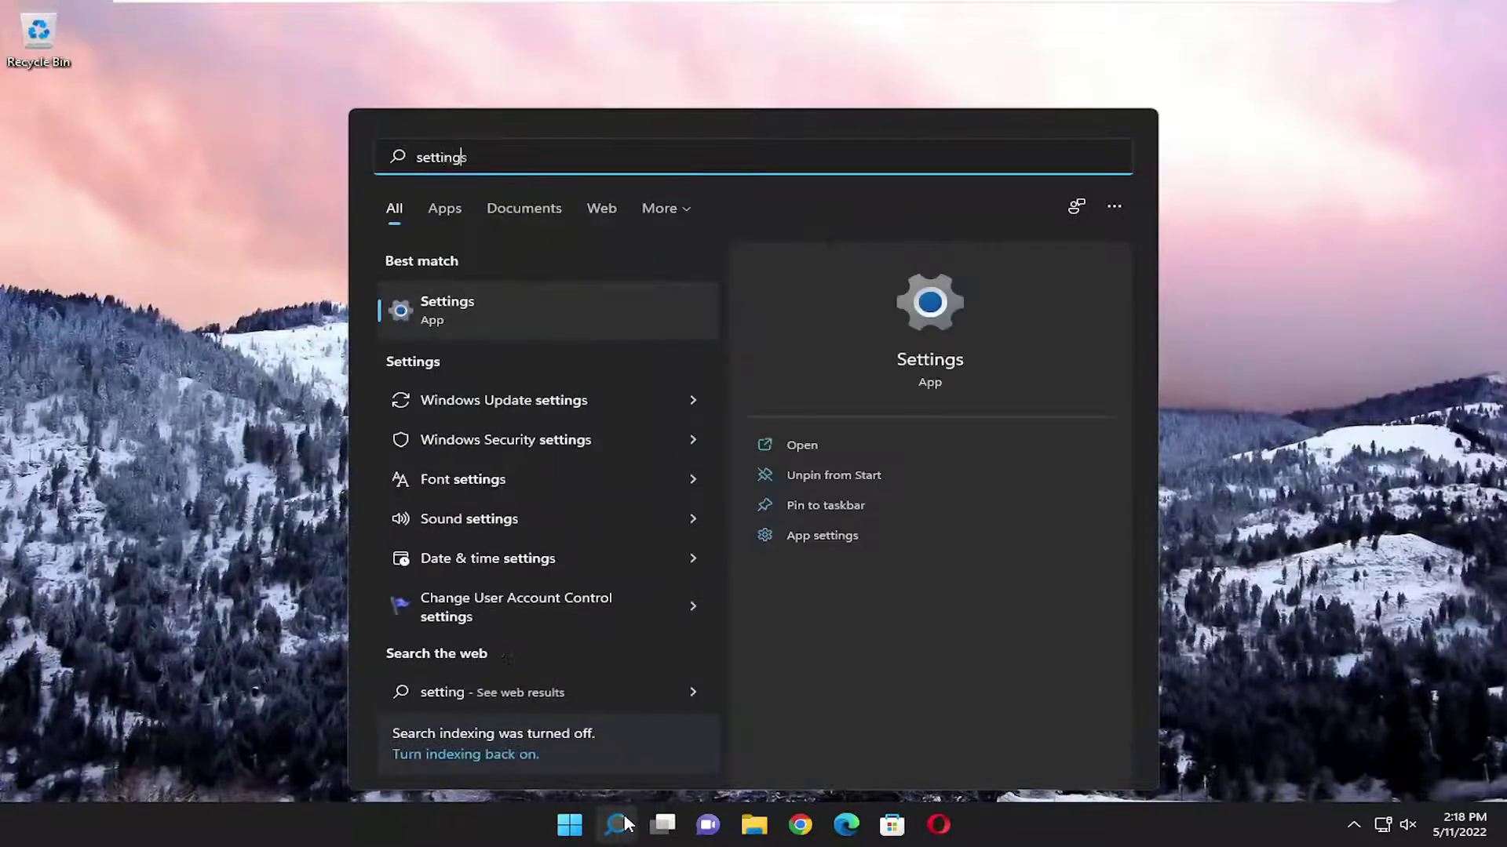
pyautogui.click(461, 310)
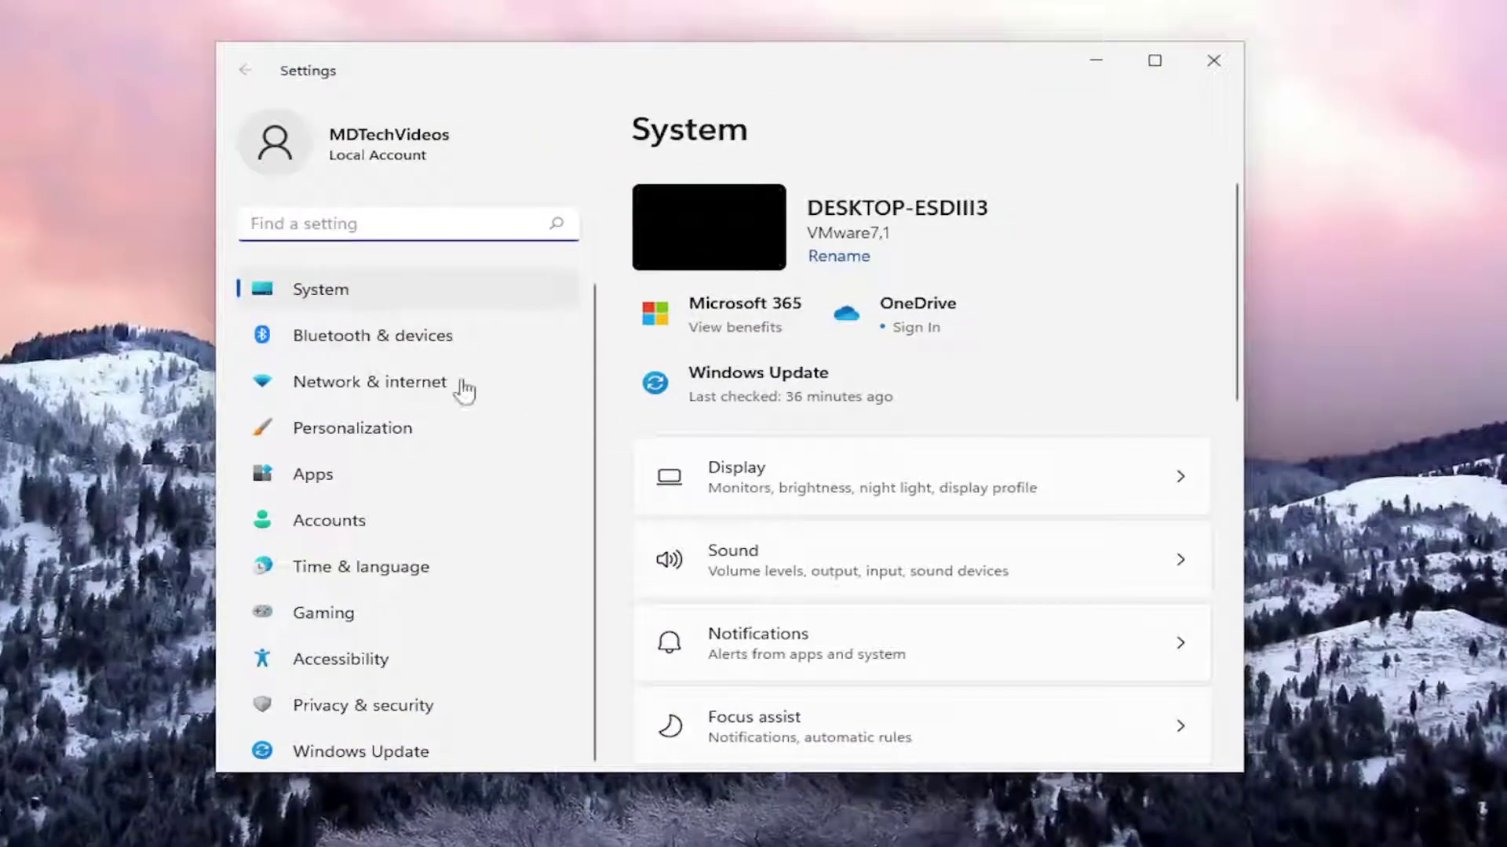
# - View the Ethernet0 connection under Network & internet, then return to the overview
pyautogui.click(360, 382)
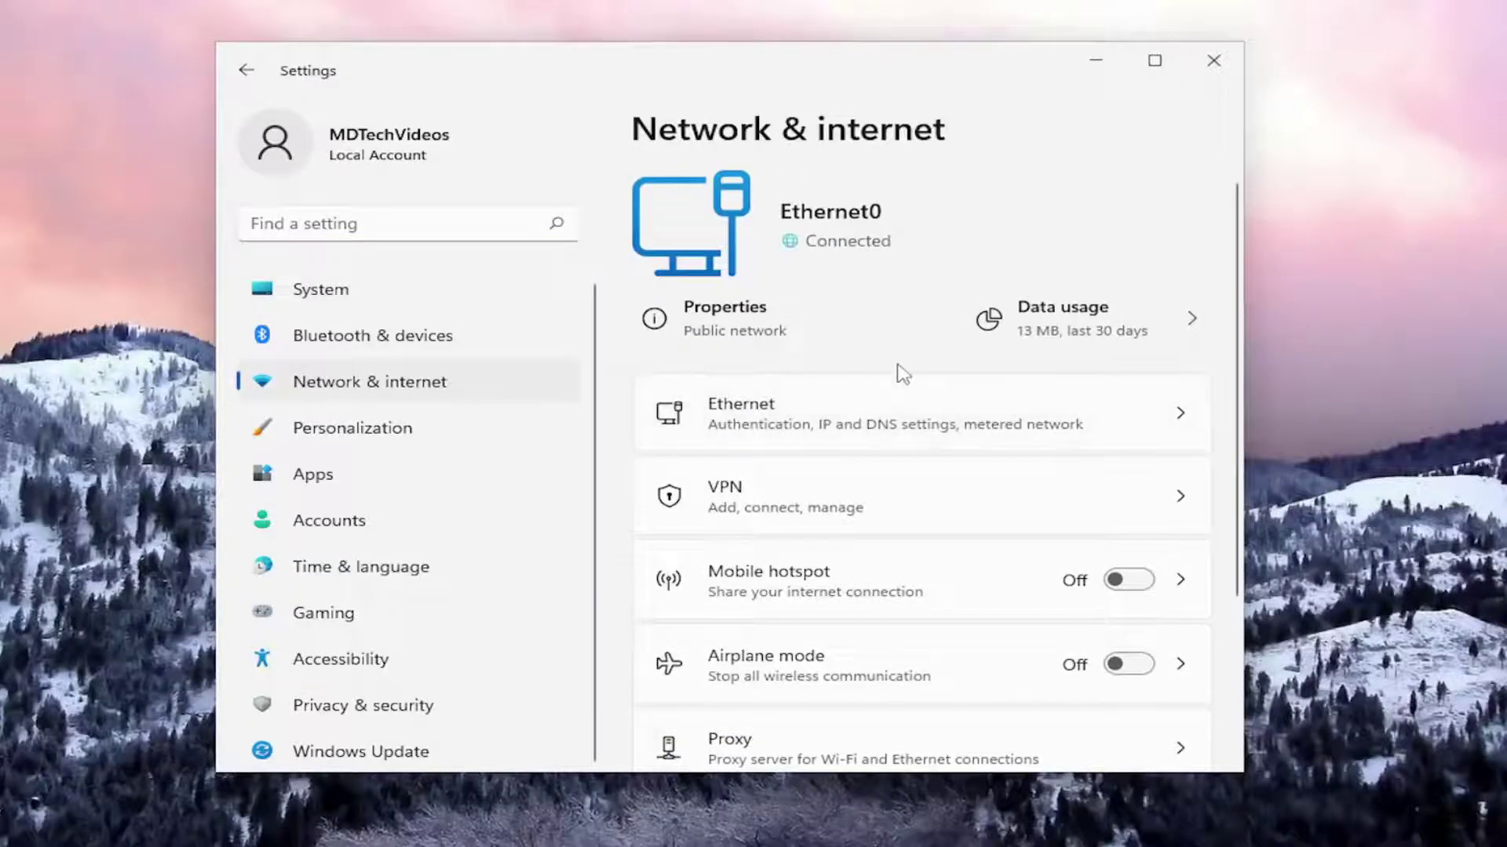
pyautogui.click(825, 428)
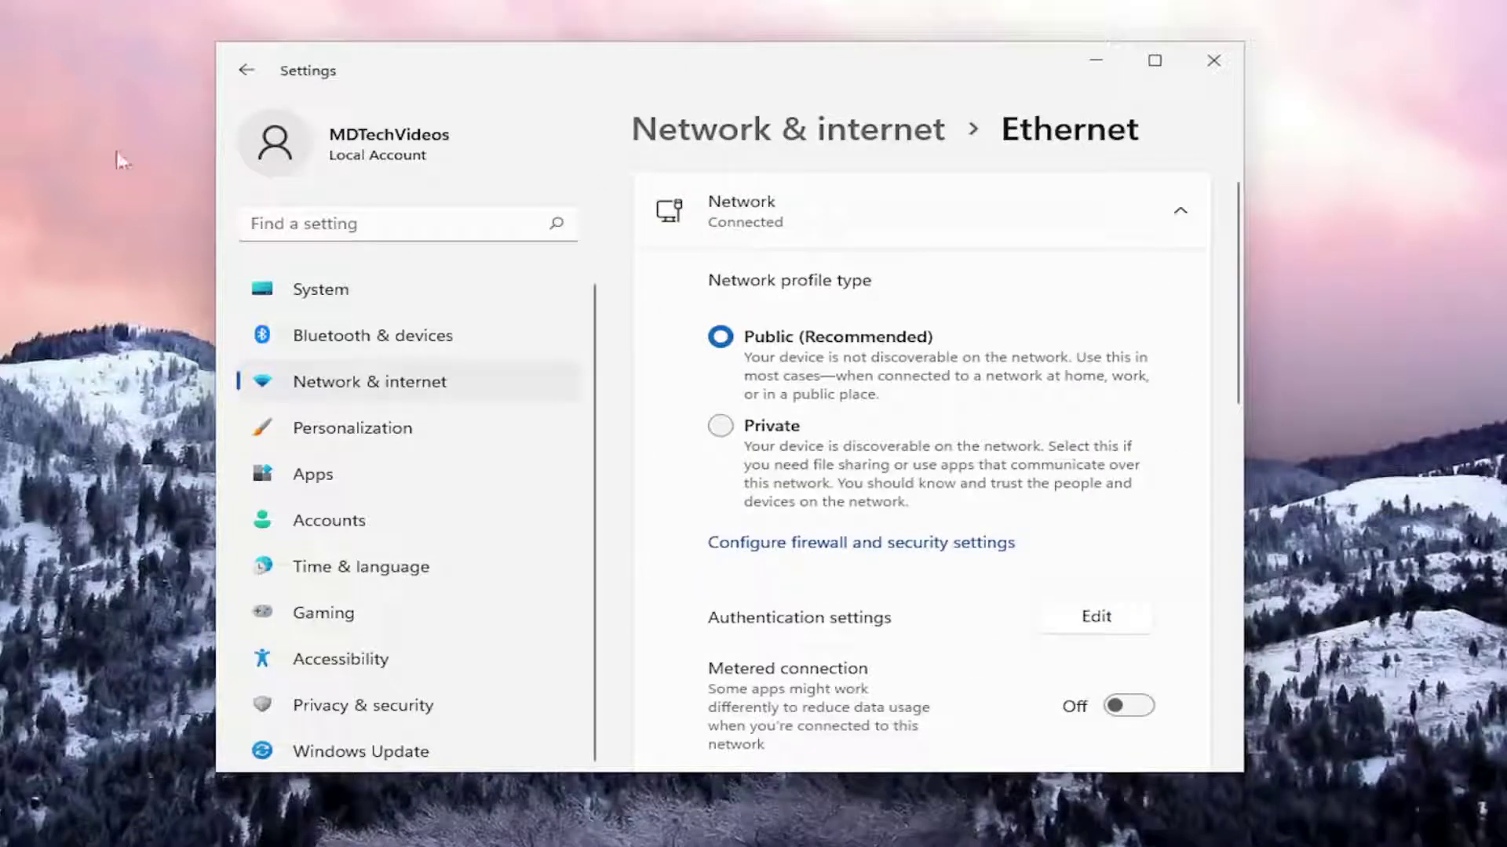
pyautogui.click(246, 70)
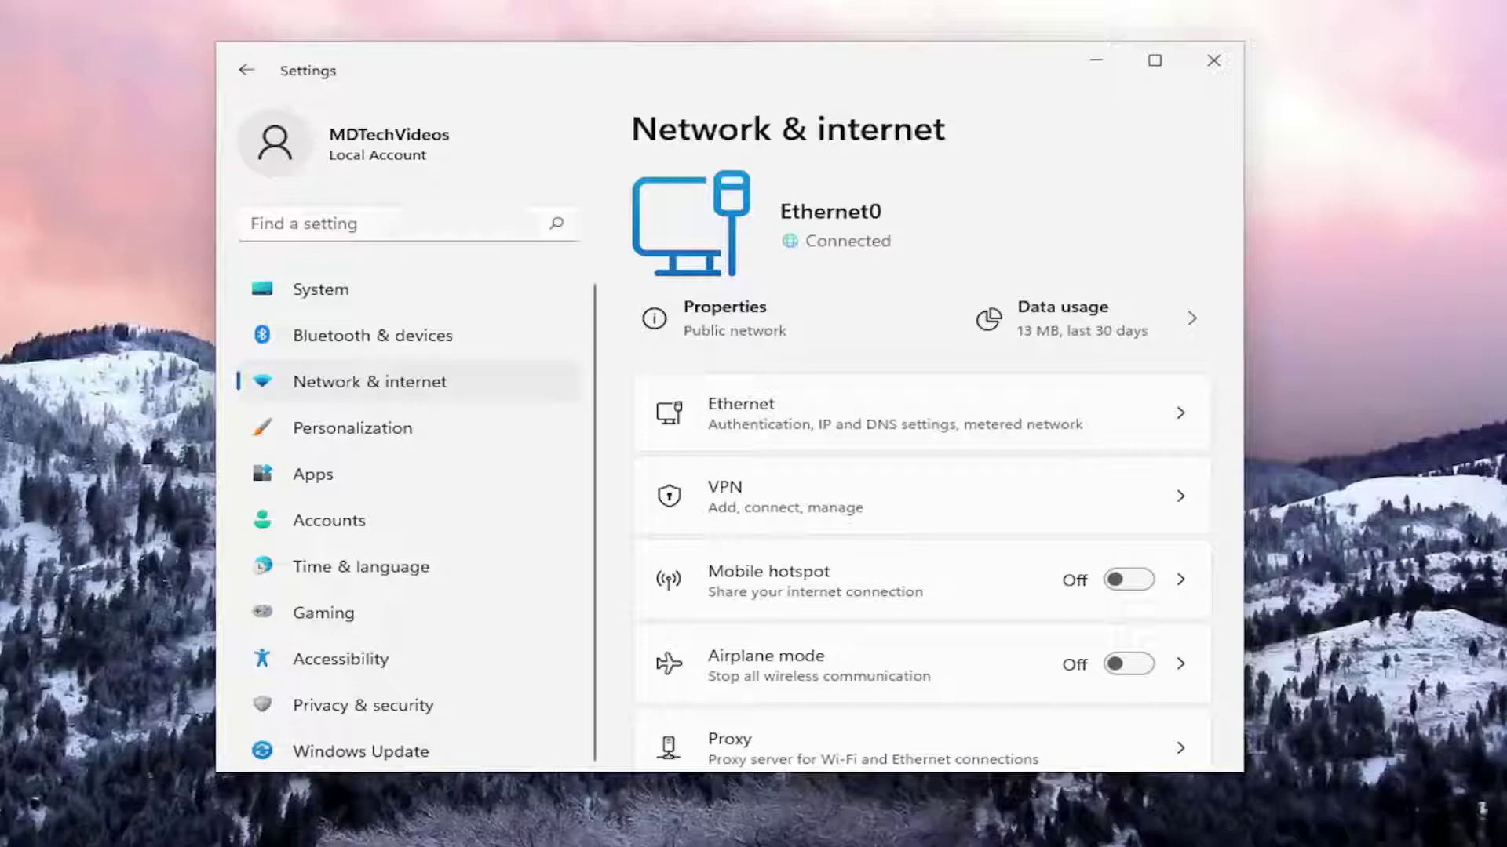
# - Search Settings for 'troubleshoot' and scroll Other troubleshooters down to Network Adapter
pyautogui.click(369, 224)
pyautogui.write('tr')
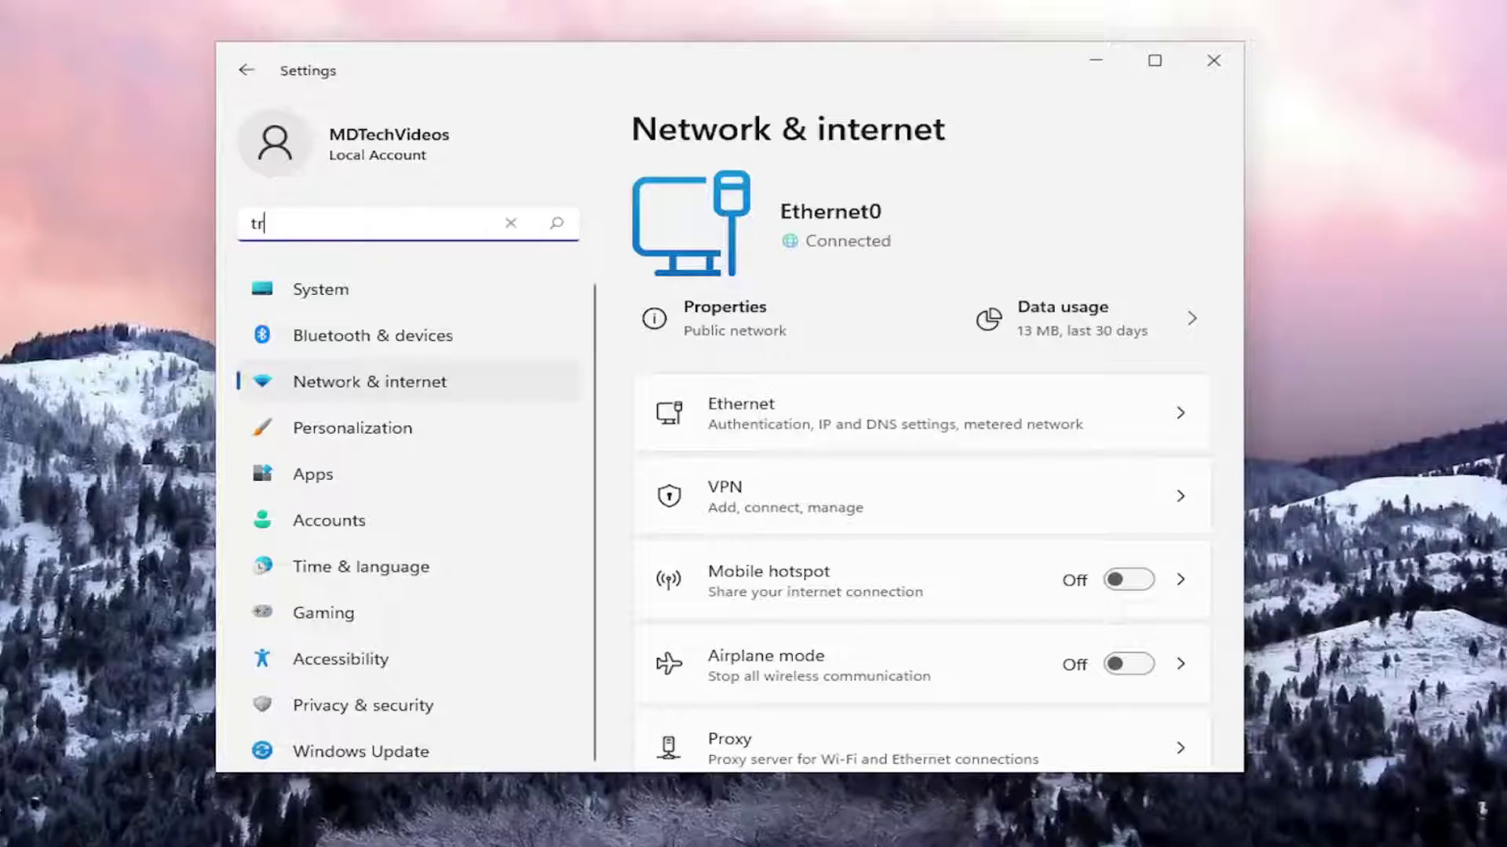
pyautogui.write('oubleshoot')
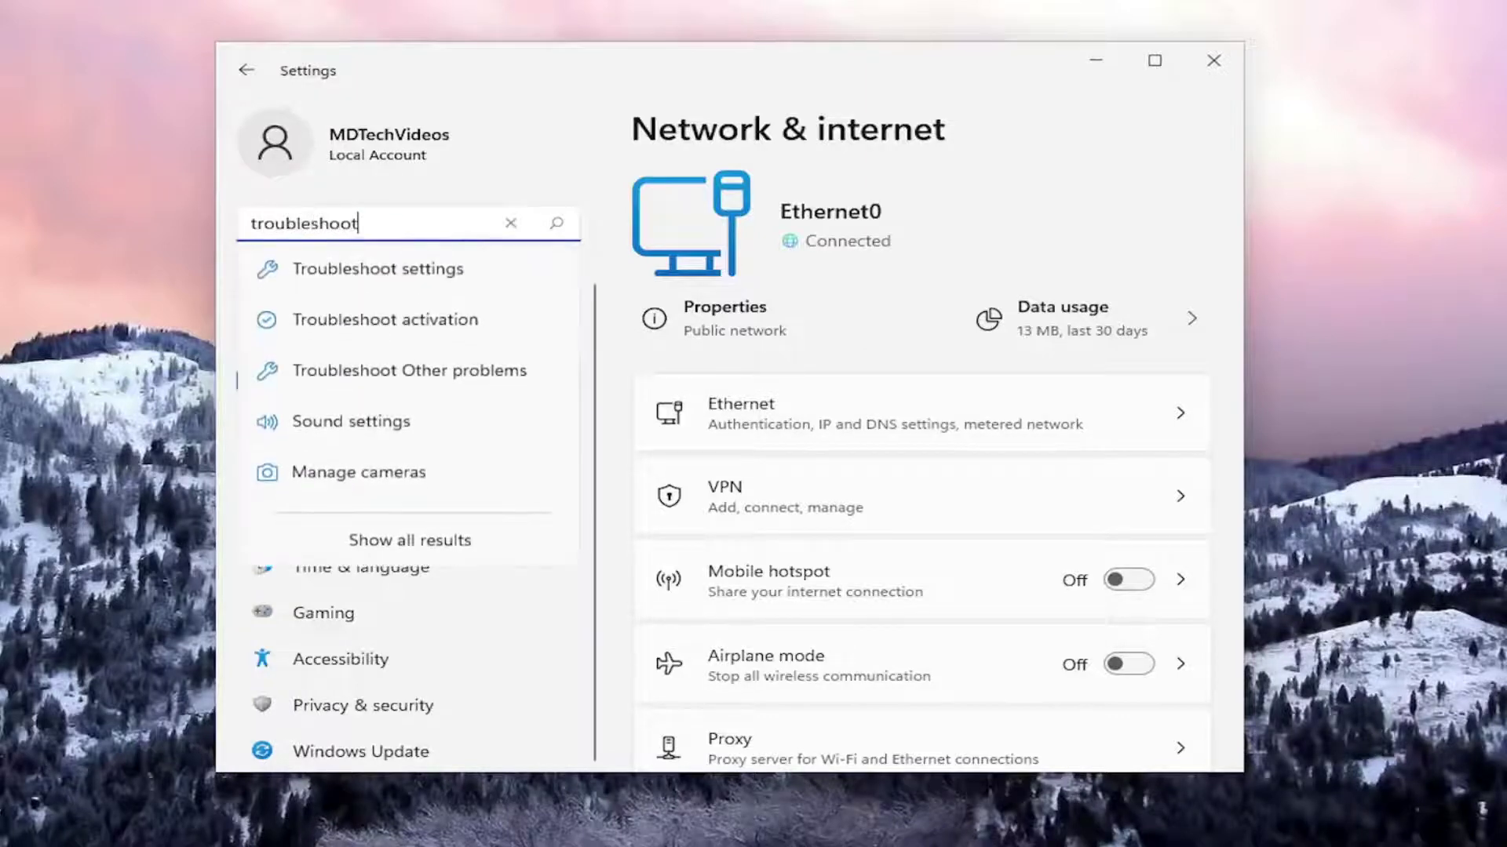
pyautogui.press('Return')
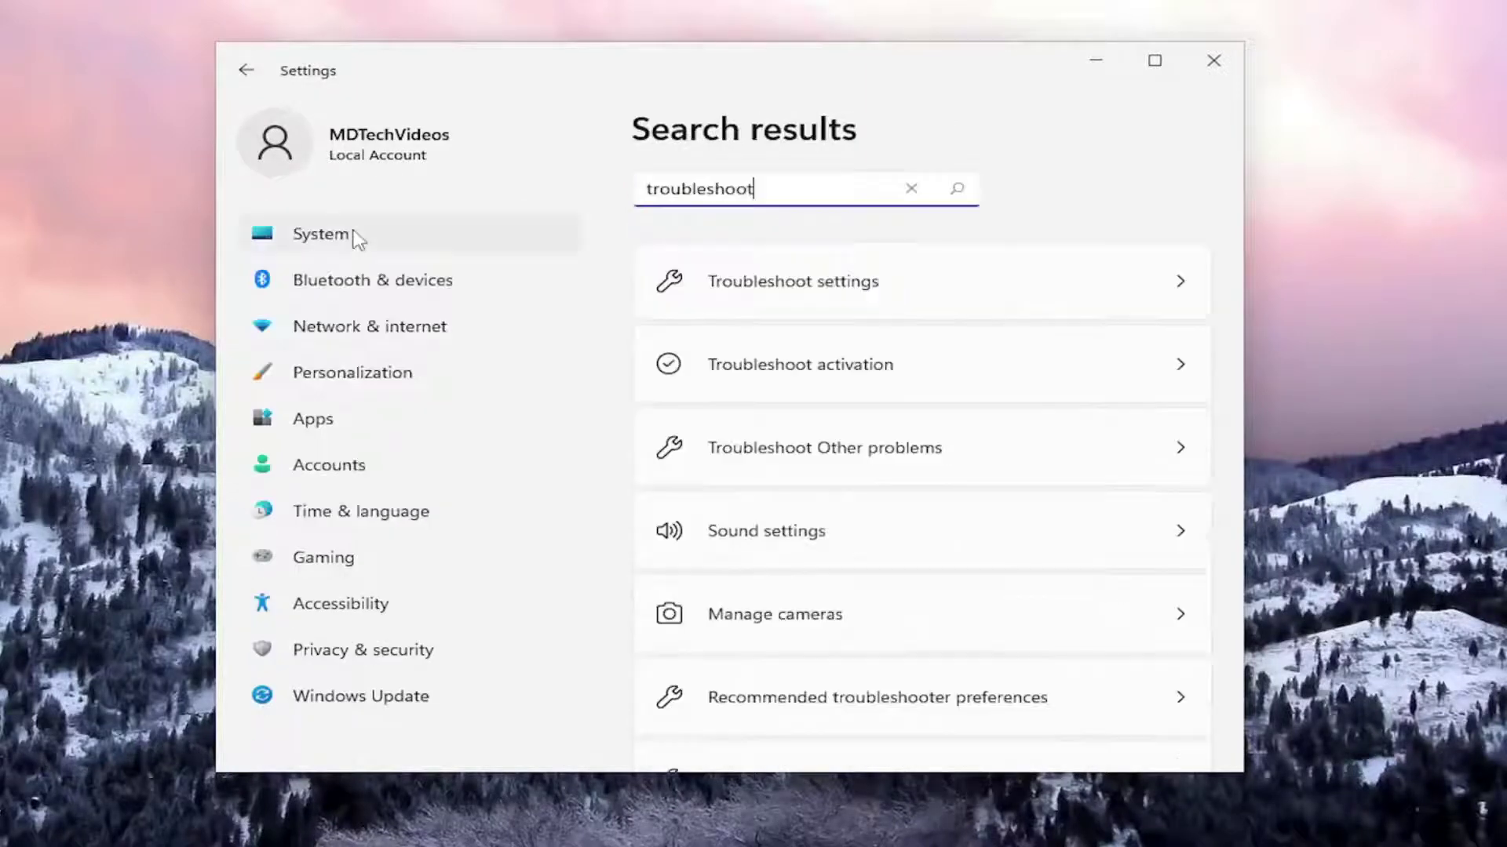
pyautogui.click(834, 284)
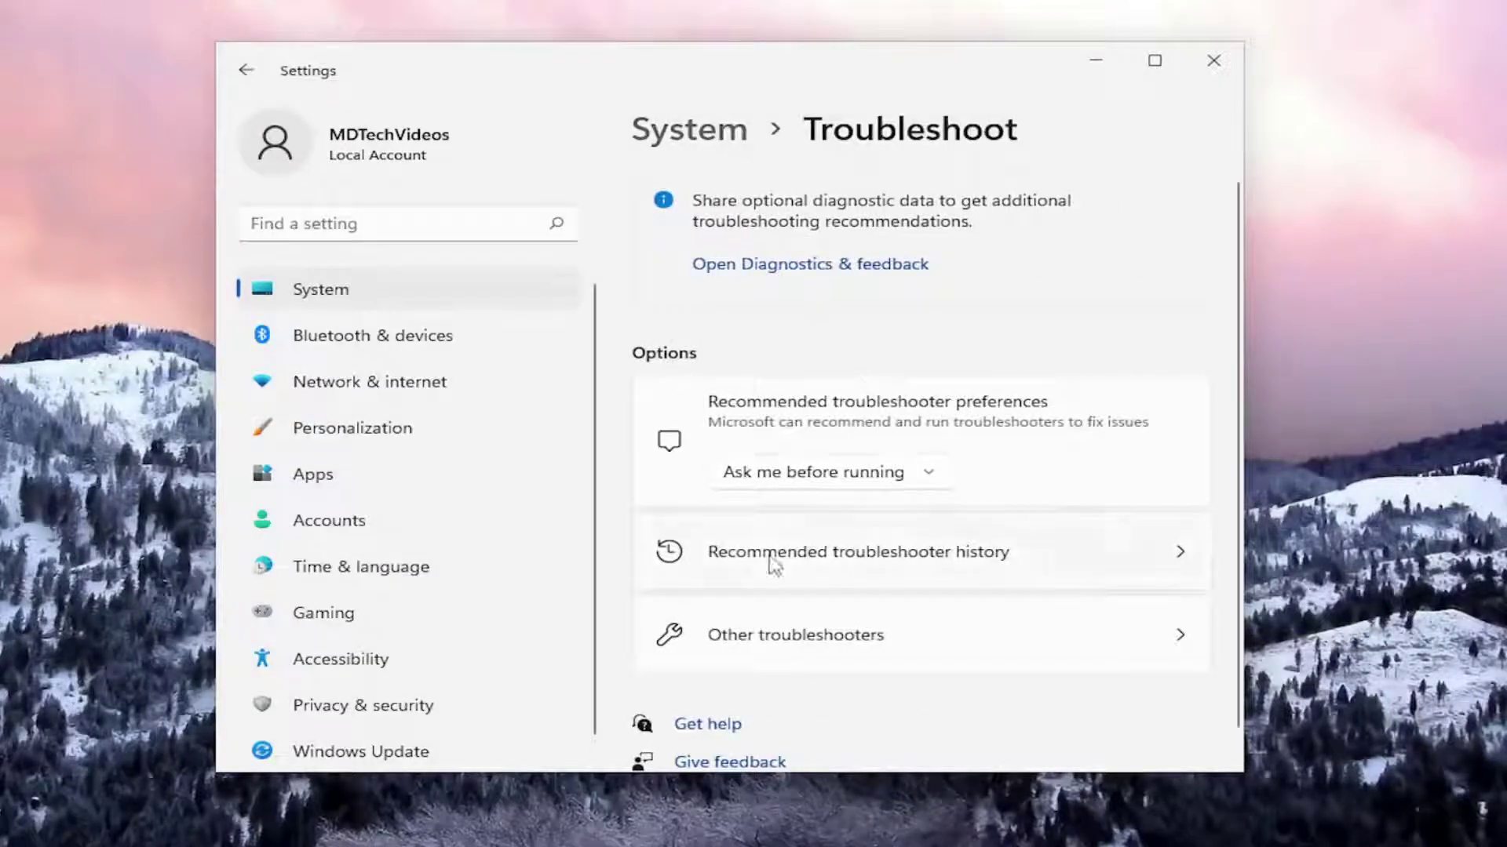
pyautogui.click(763, 637)
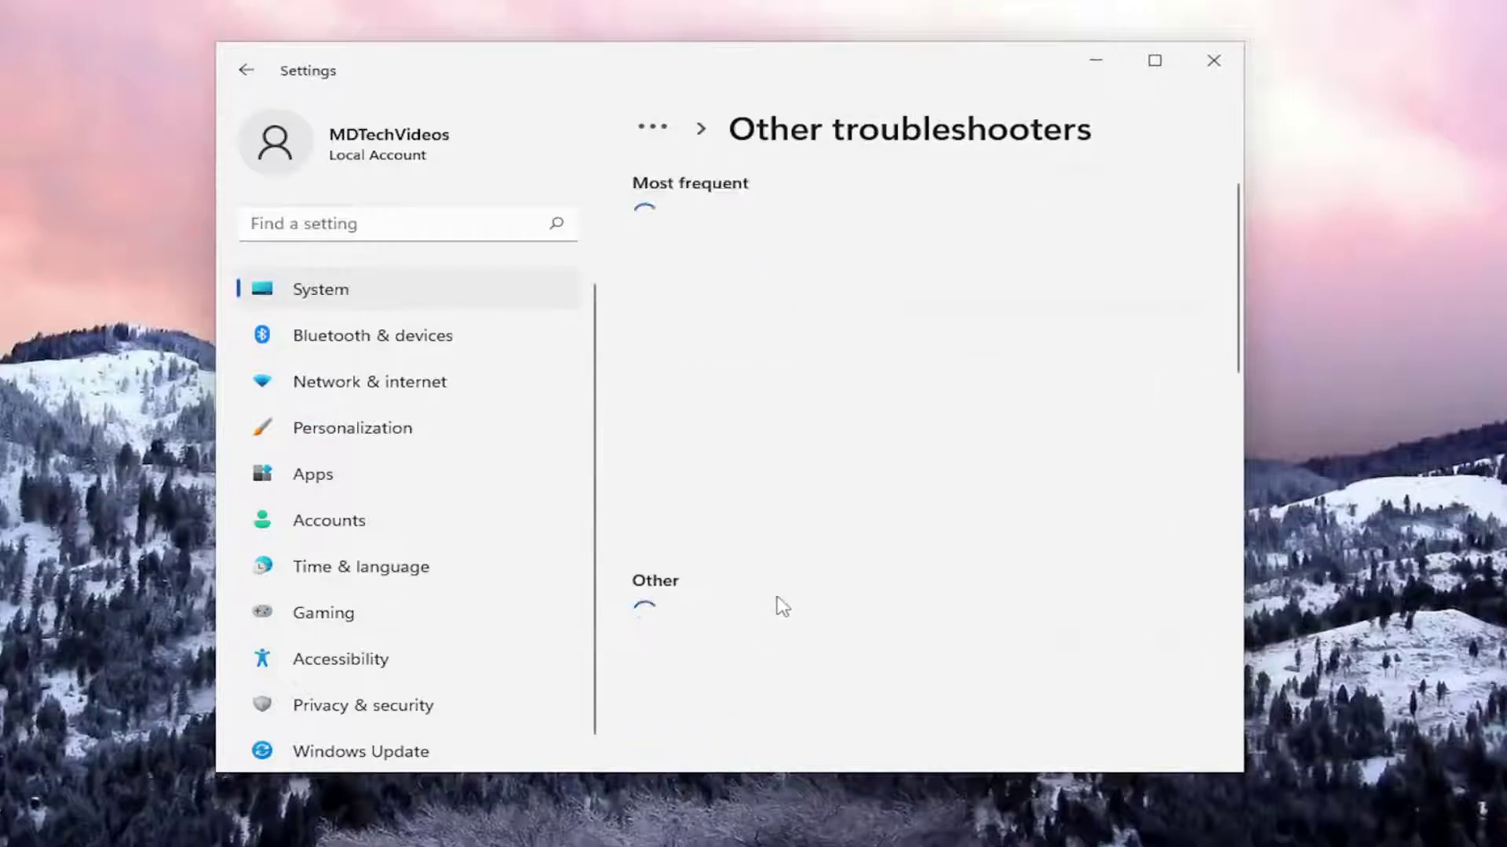
pyautogui.scroll(-3, 800, 510)
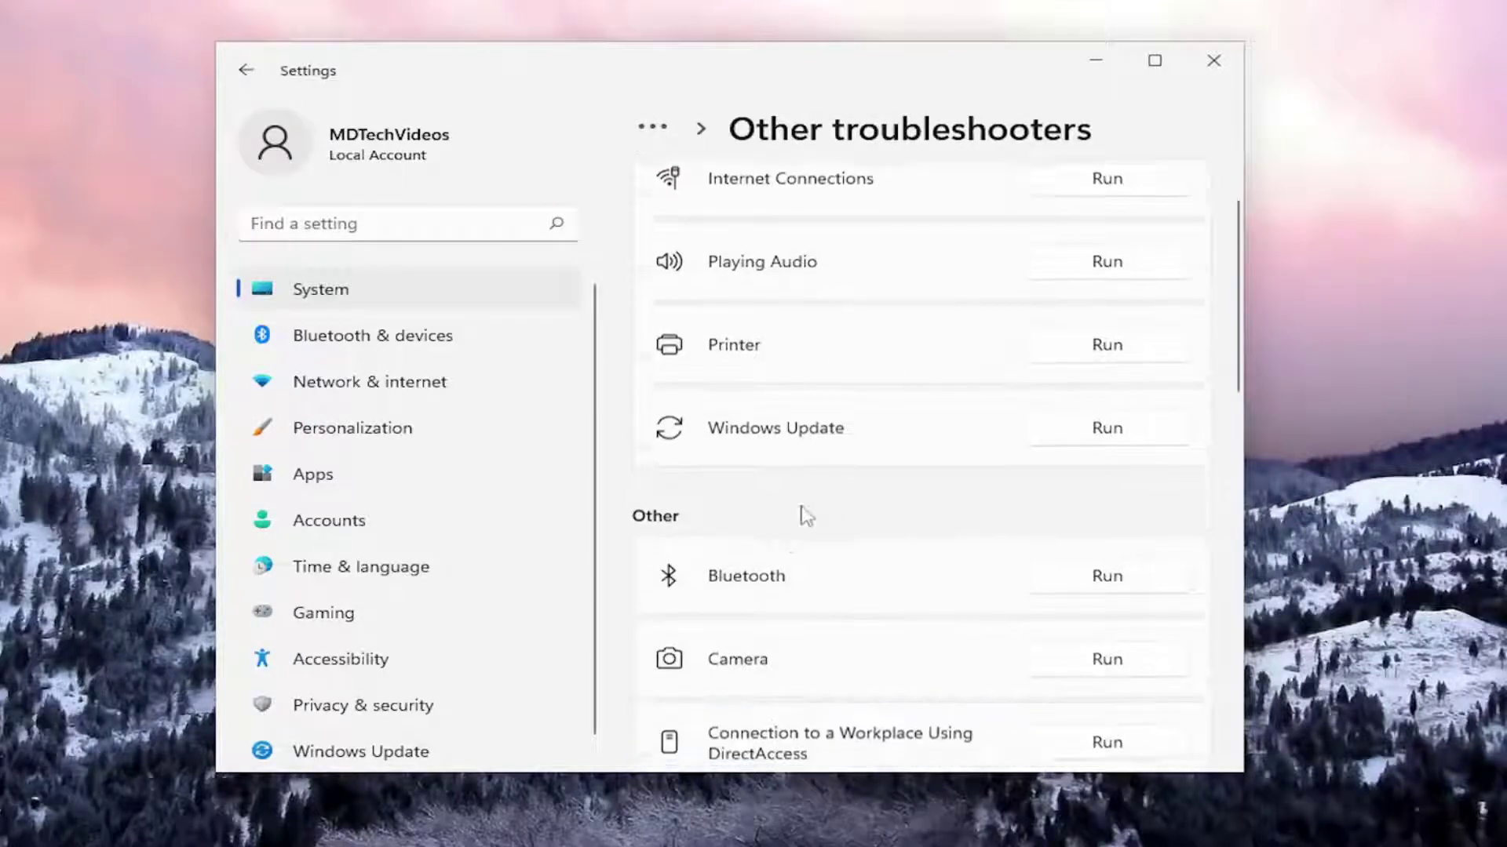
pyautogui.scroll(-5, 738, 510)
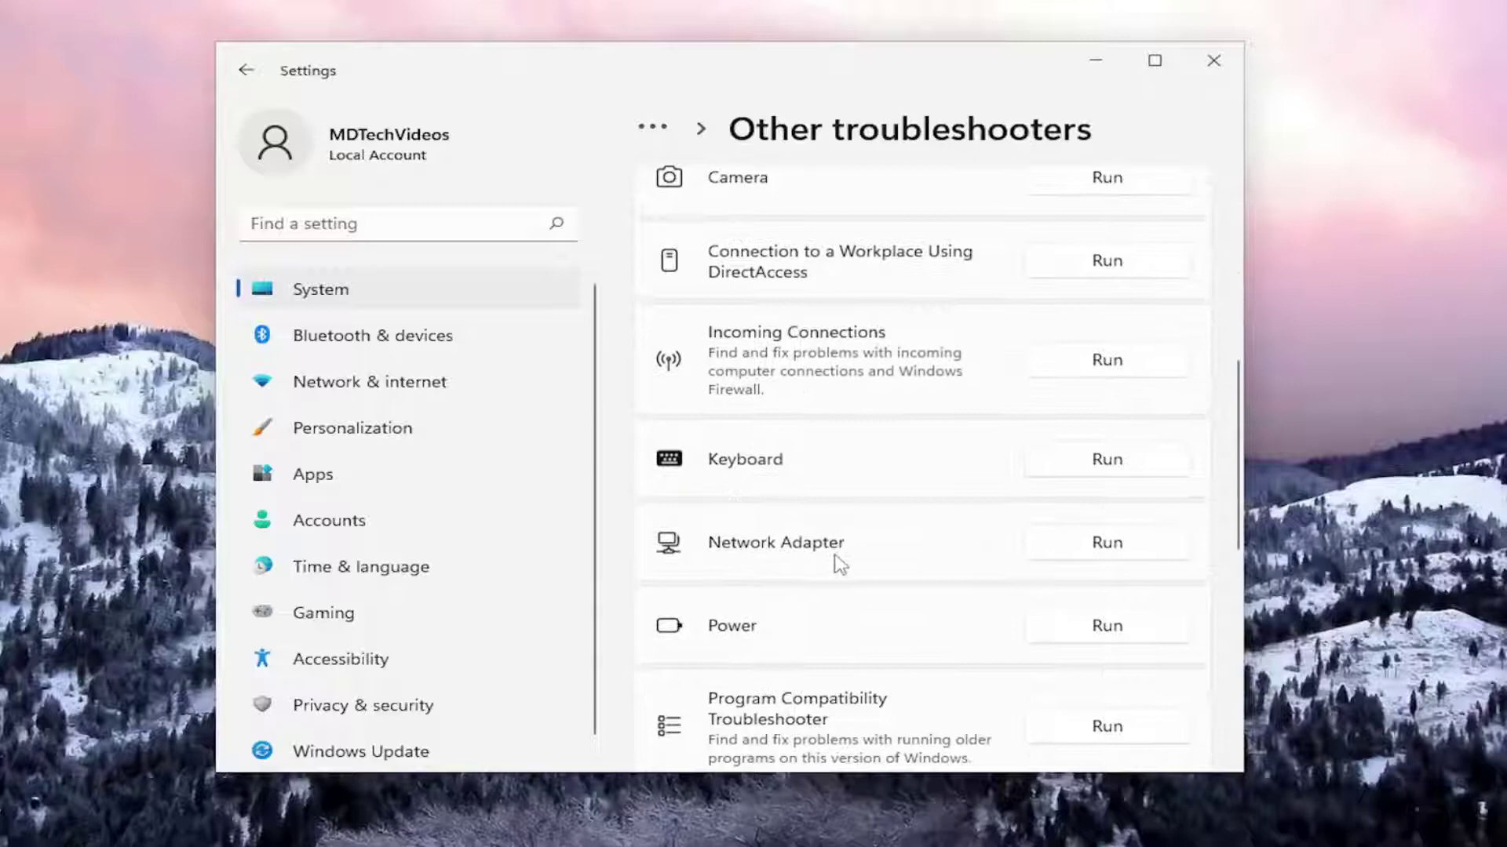
# - Run the Network Adapter troubleshooter, reporting trouble reaching the website google.com
pyautogui.click(1108, 553)
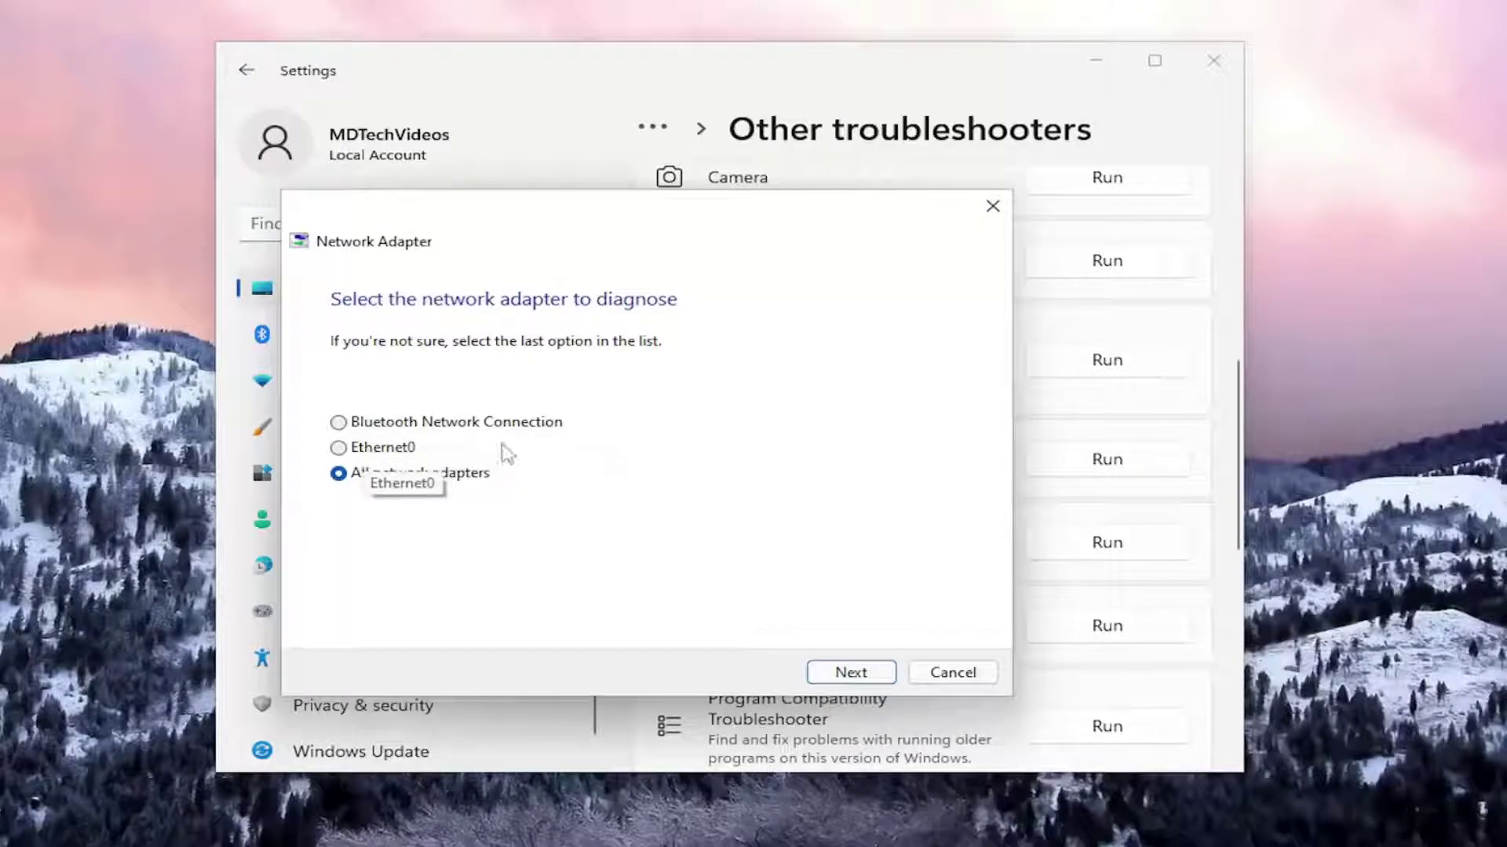
pyautogui.click(849, 673)
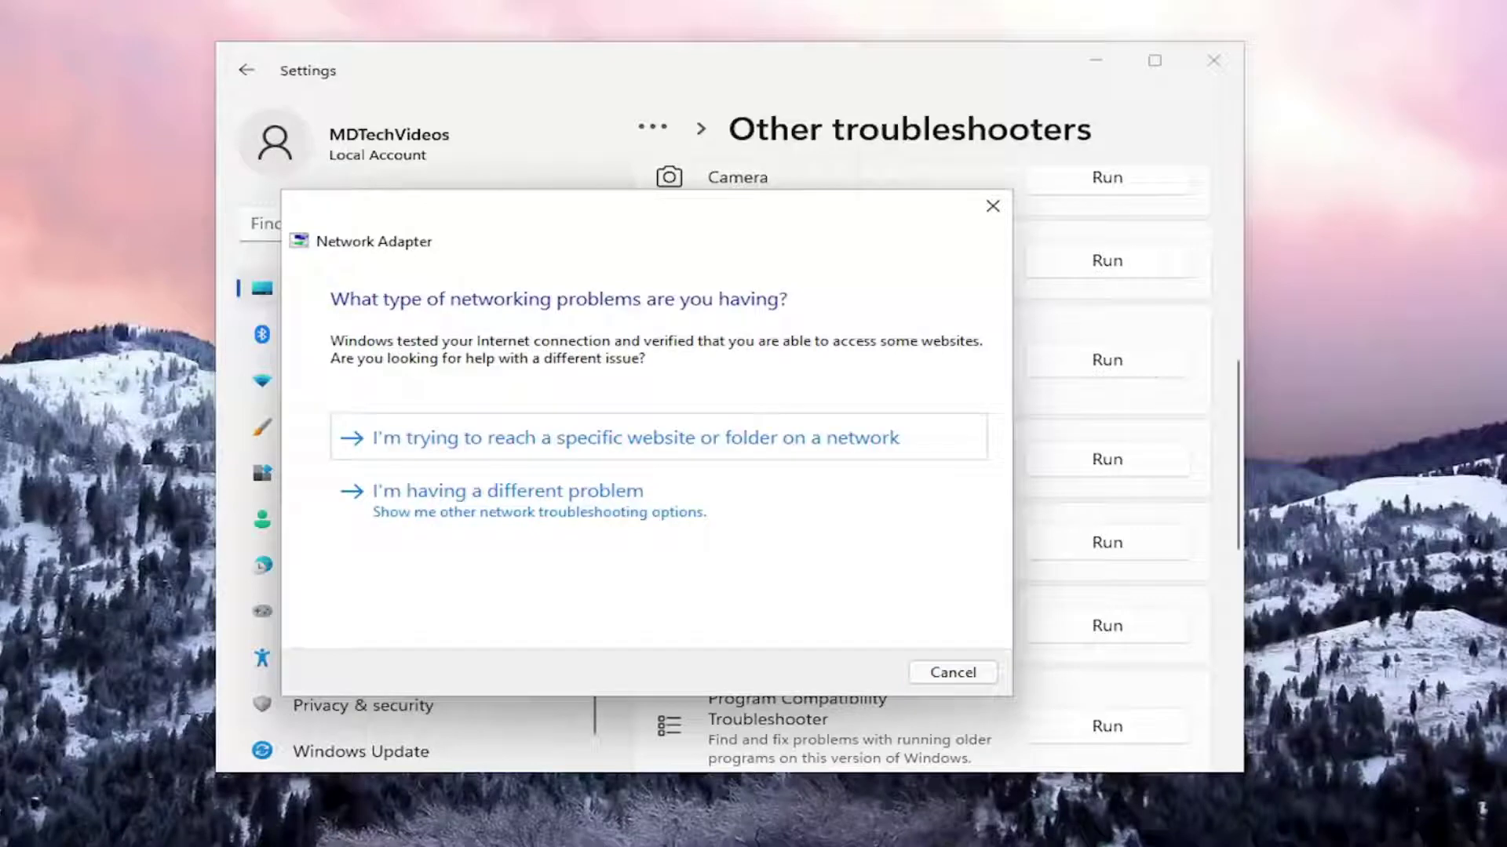
pyautogui.click(765, 444)
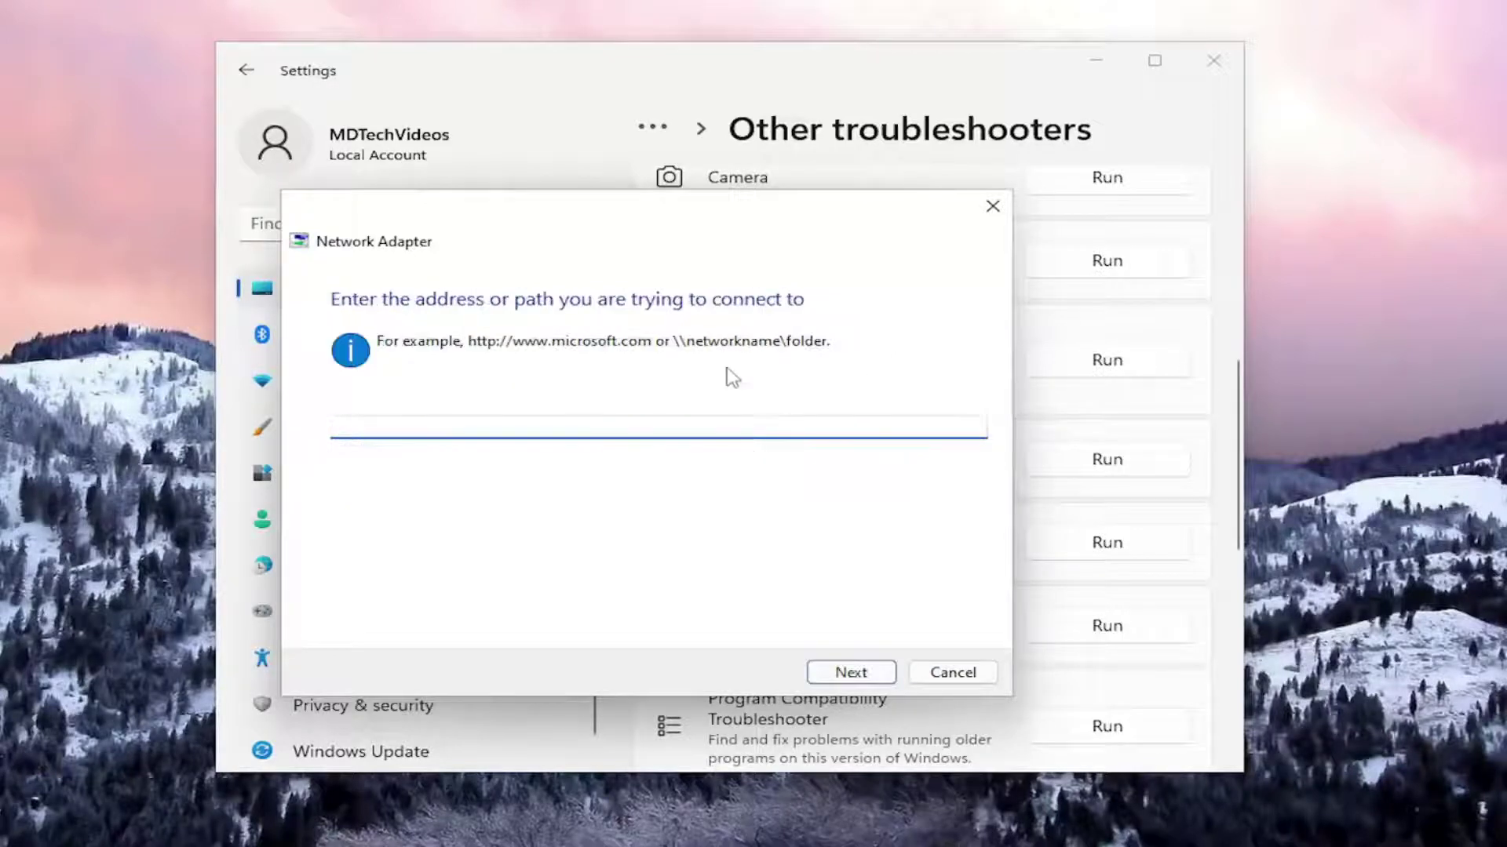
pyautogui.write('goo')
pyautogui.write('gloe')
pyautogui.press('BackSpace')
pyautogui.press('BackSpace')
pyautogui.press('BackSpace')
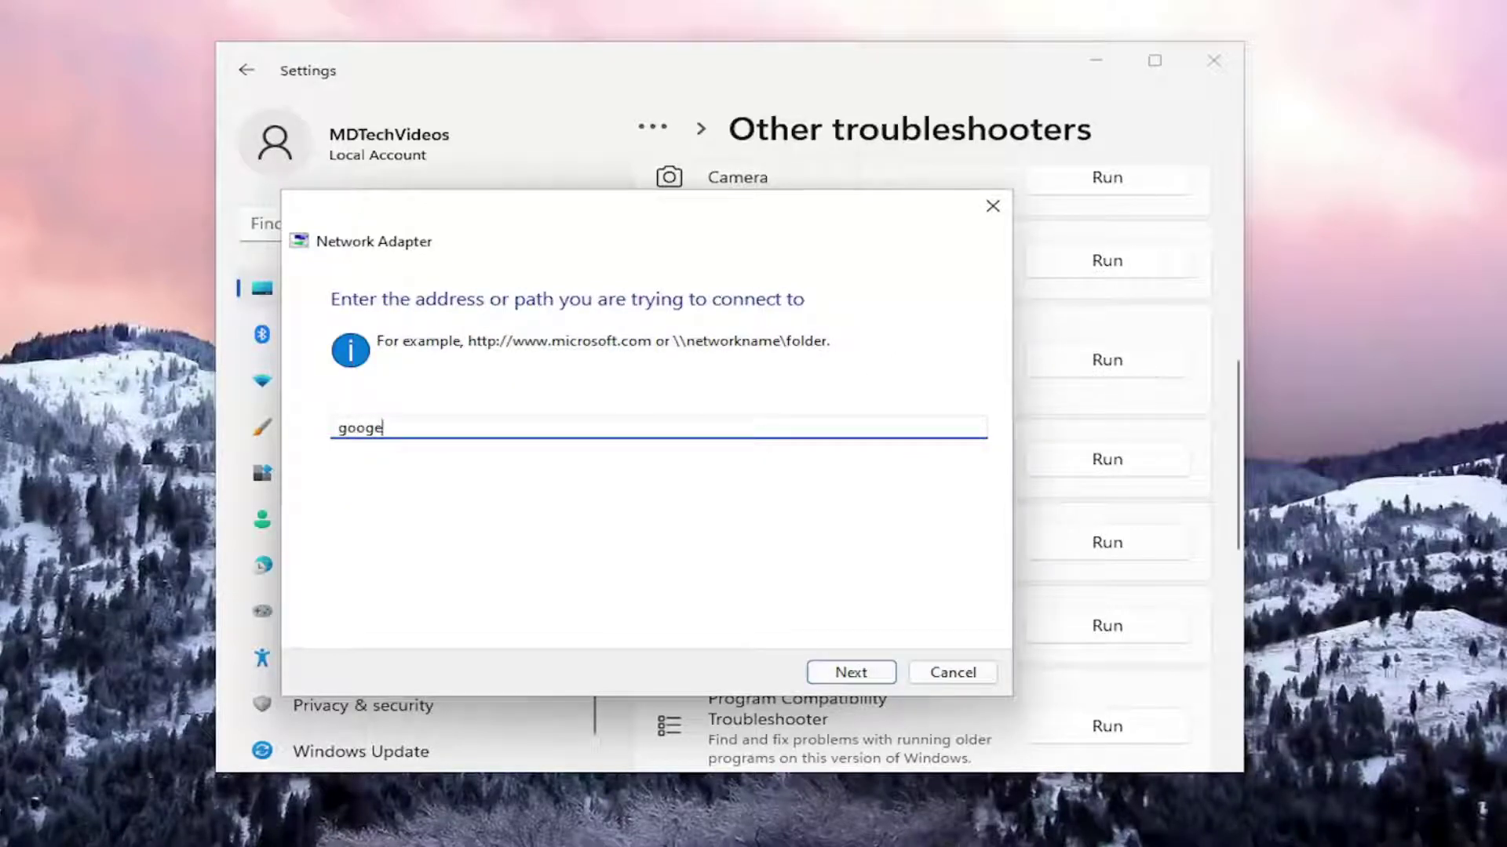
pyautogui.write('le.com')
pyautogui.press('Return')
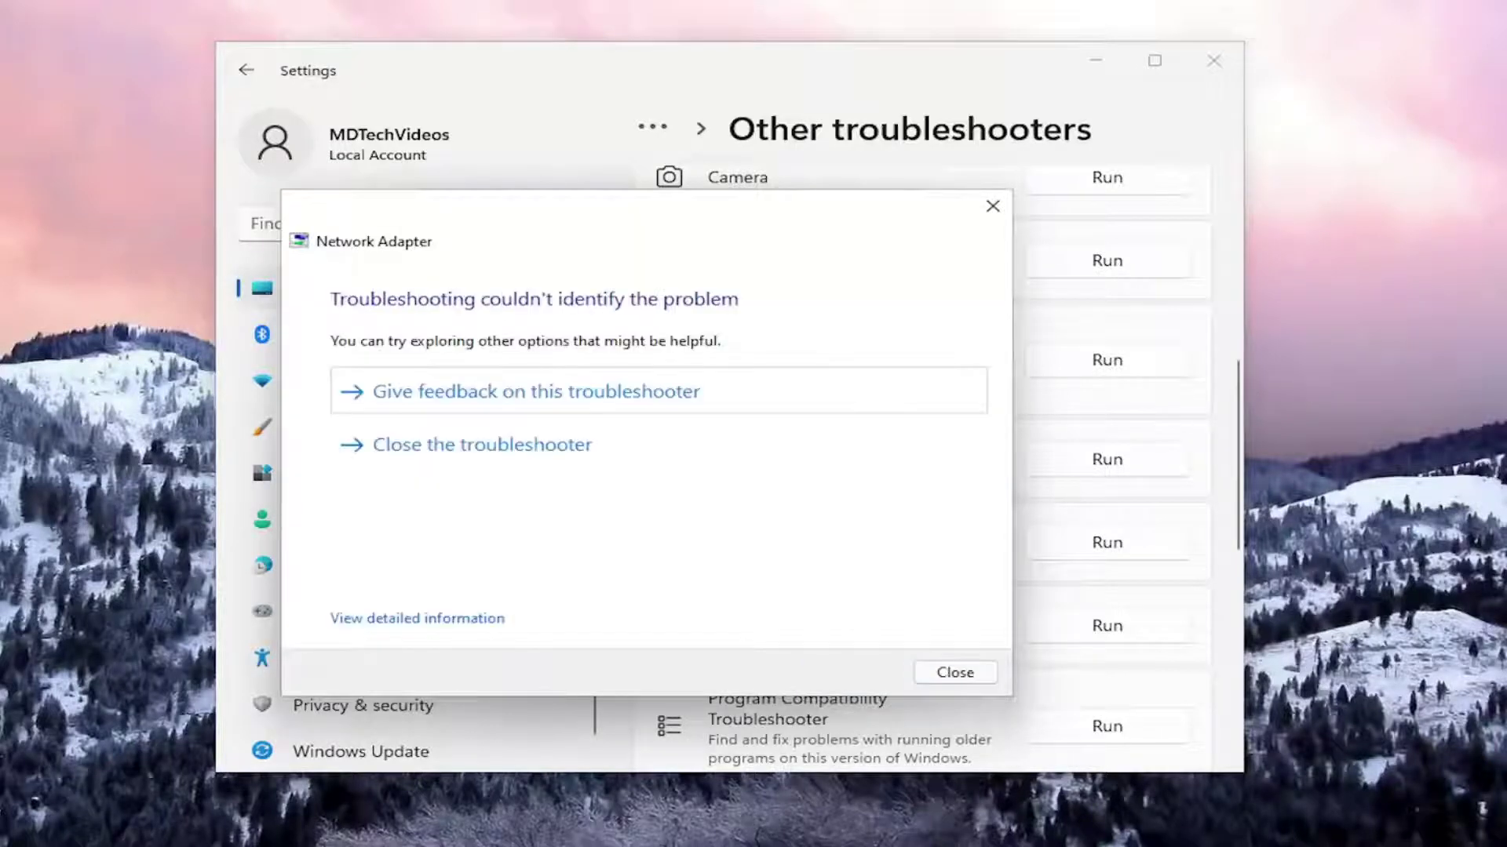
# - Close the finished troubleshooter and scroll Network & internet down to Advanced network settings
pyautogui.click(959, 676)
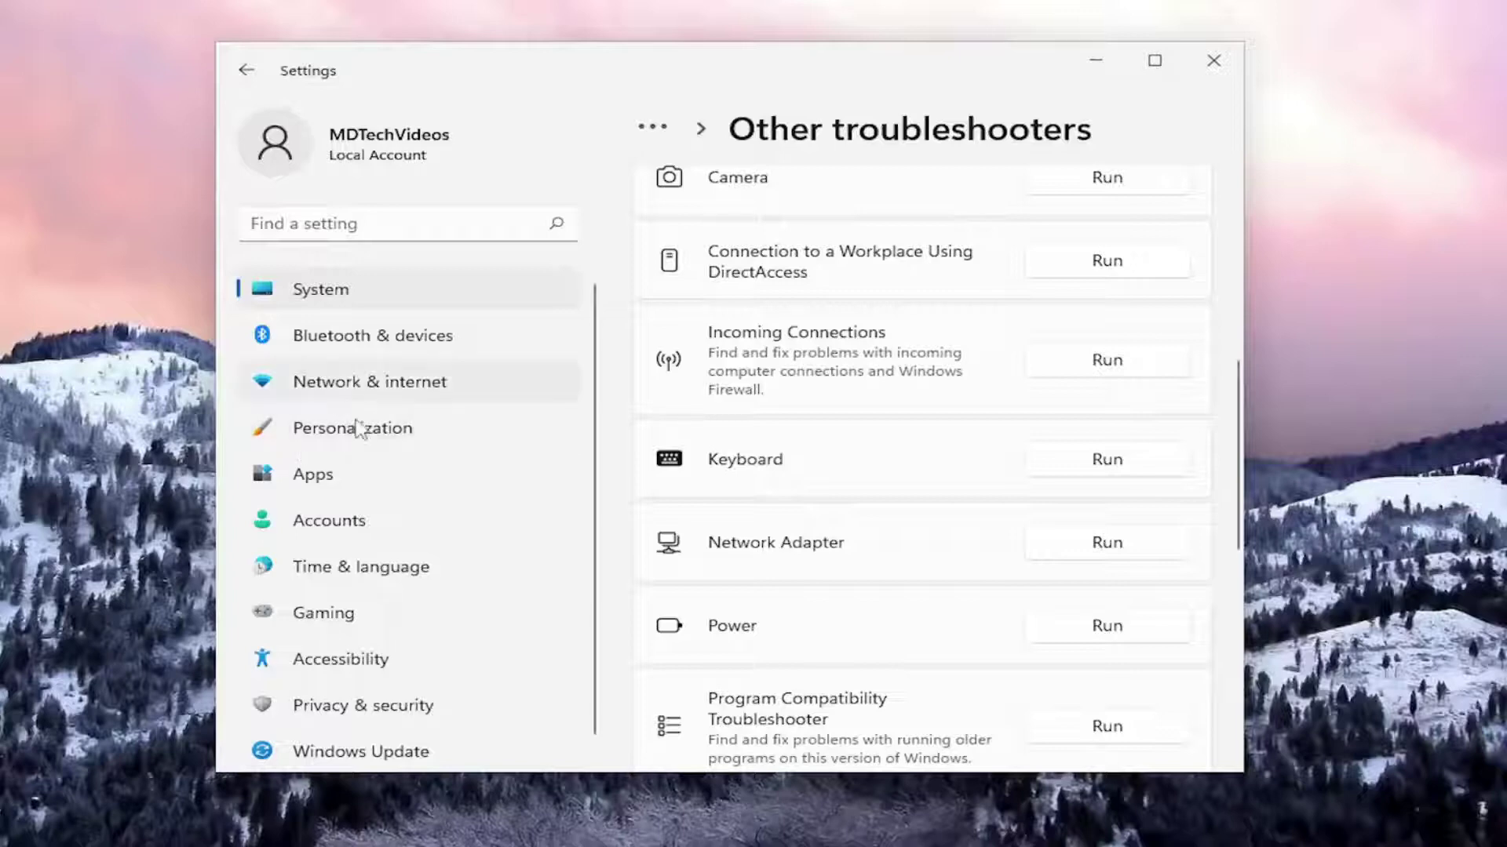
pyautogui.scroll(5, 760, 396)
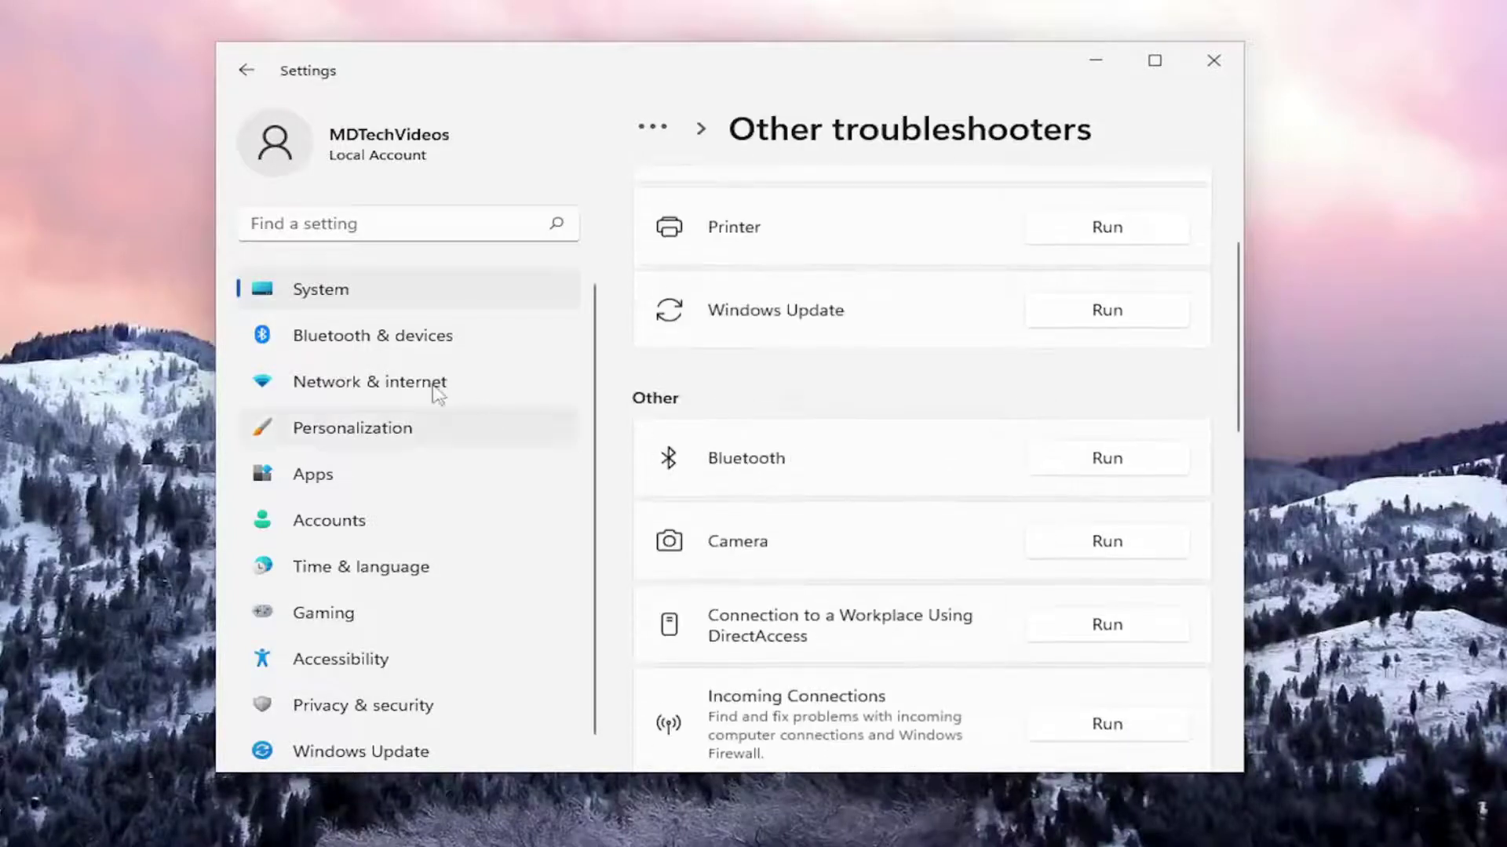
pyautogui.click(323, 381)
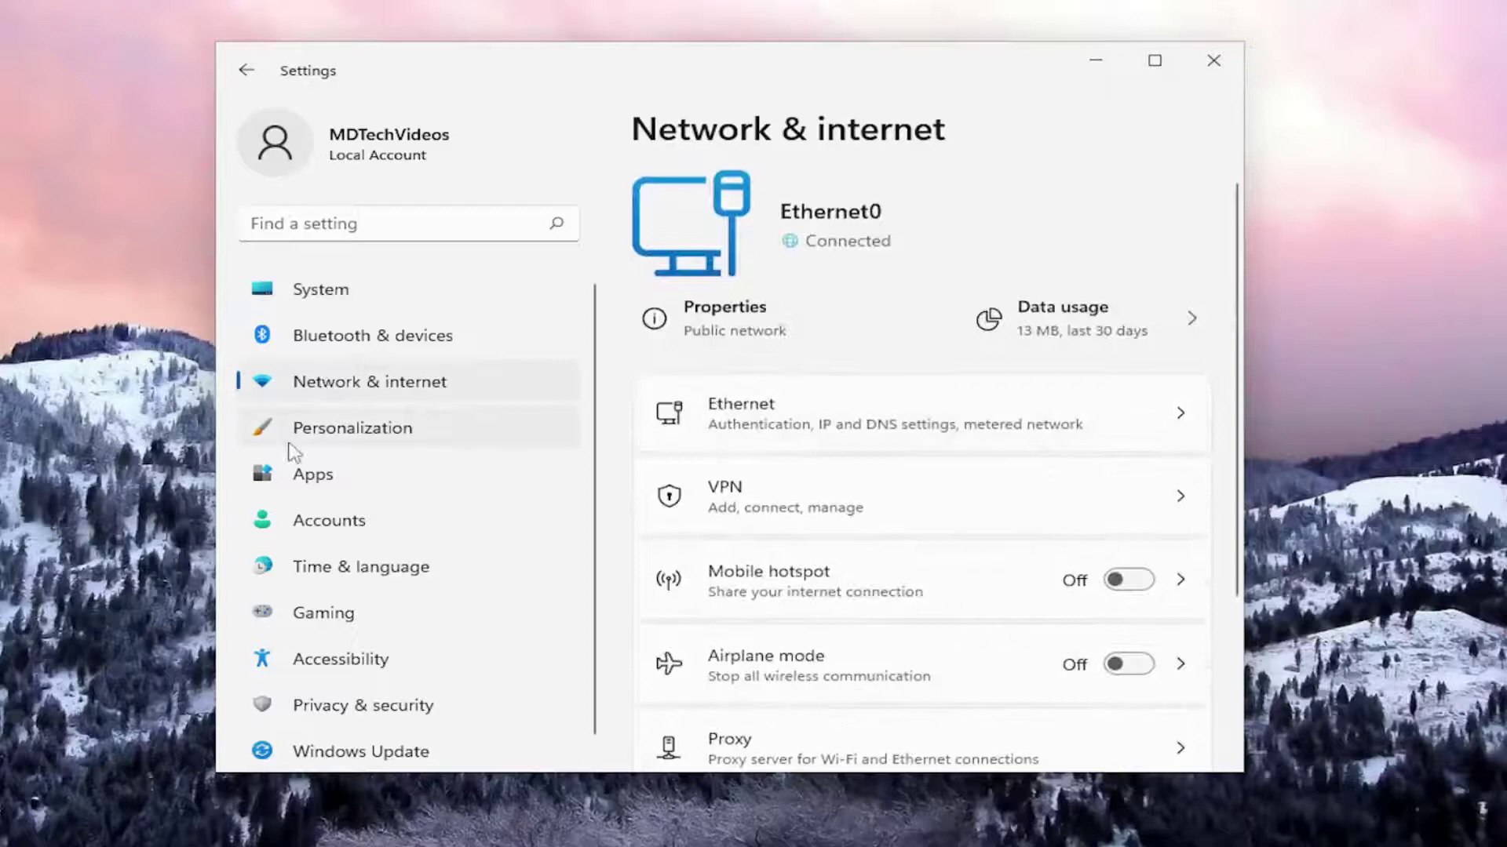
pyautogui.scroll(-2, 1042, 595)
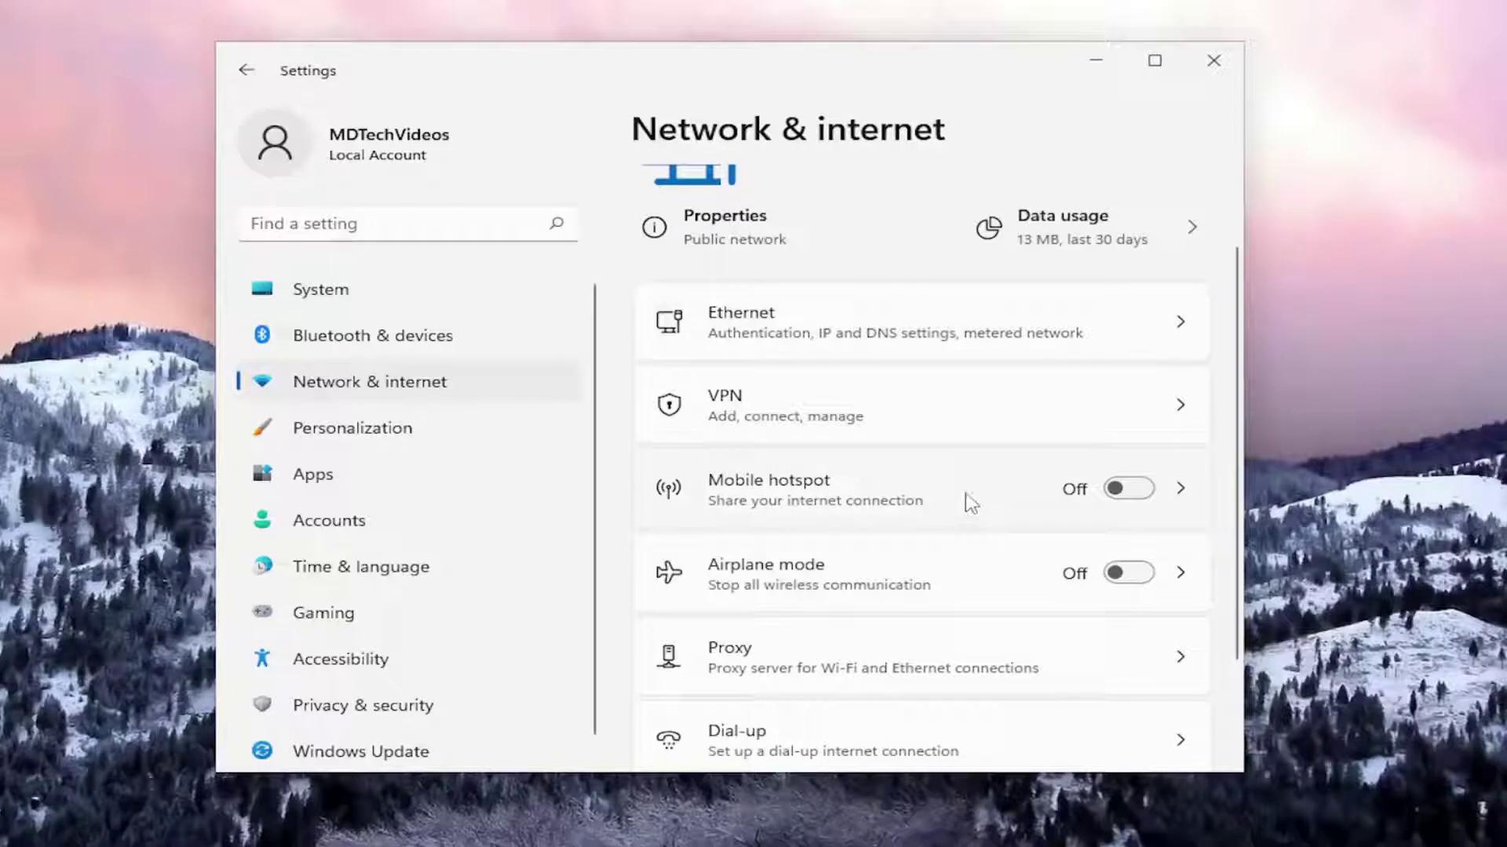
pyautogui.scroll(-2, 945, 548)
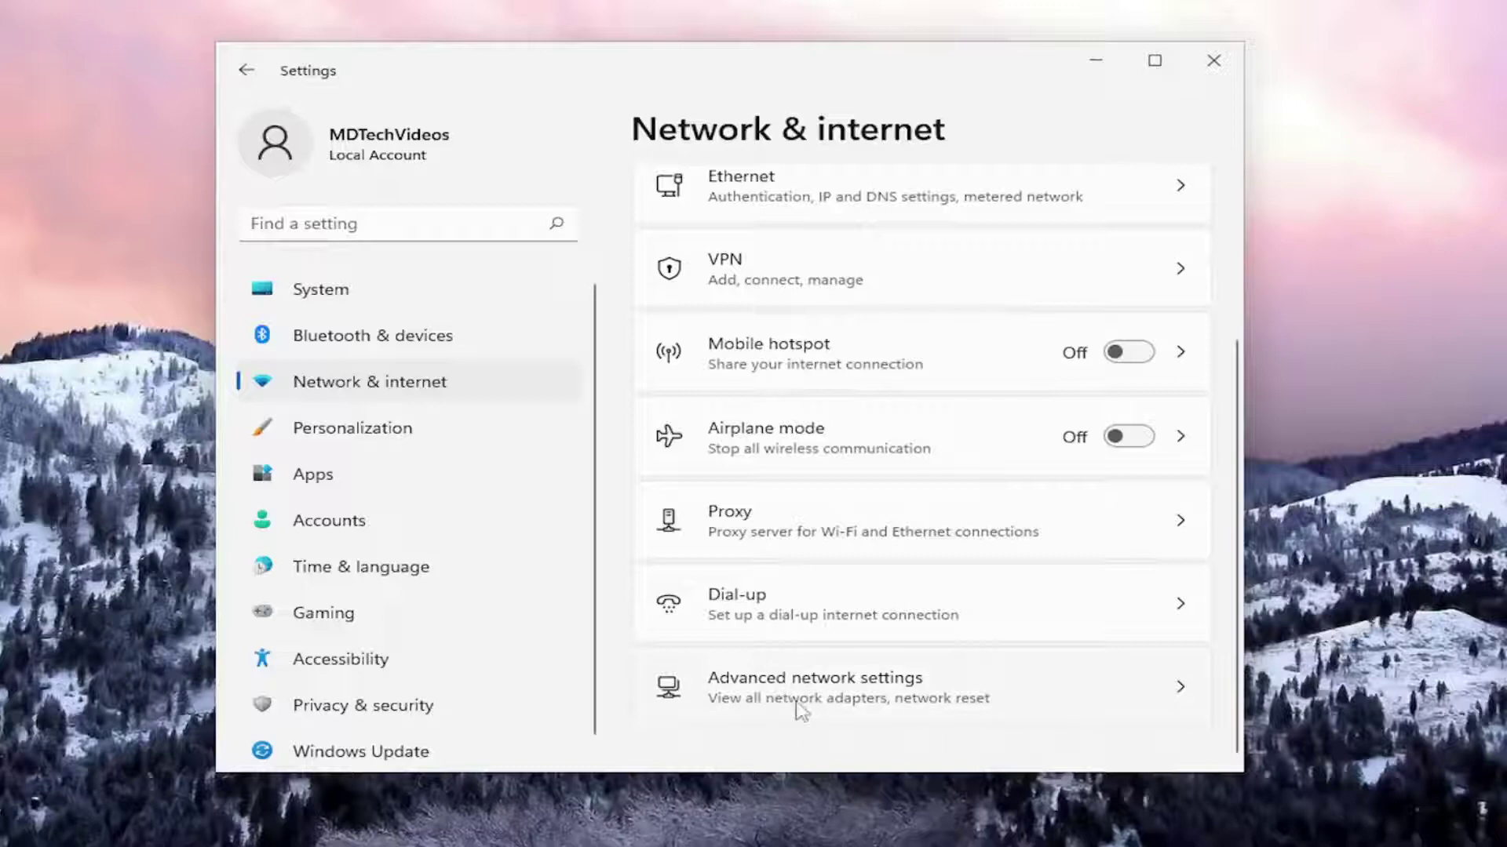
# - Go to the Network reset page under Advanced network settings
pyautogui.click(926, 701)
pyautogui.scroll(-1, 800, 467)
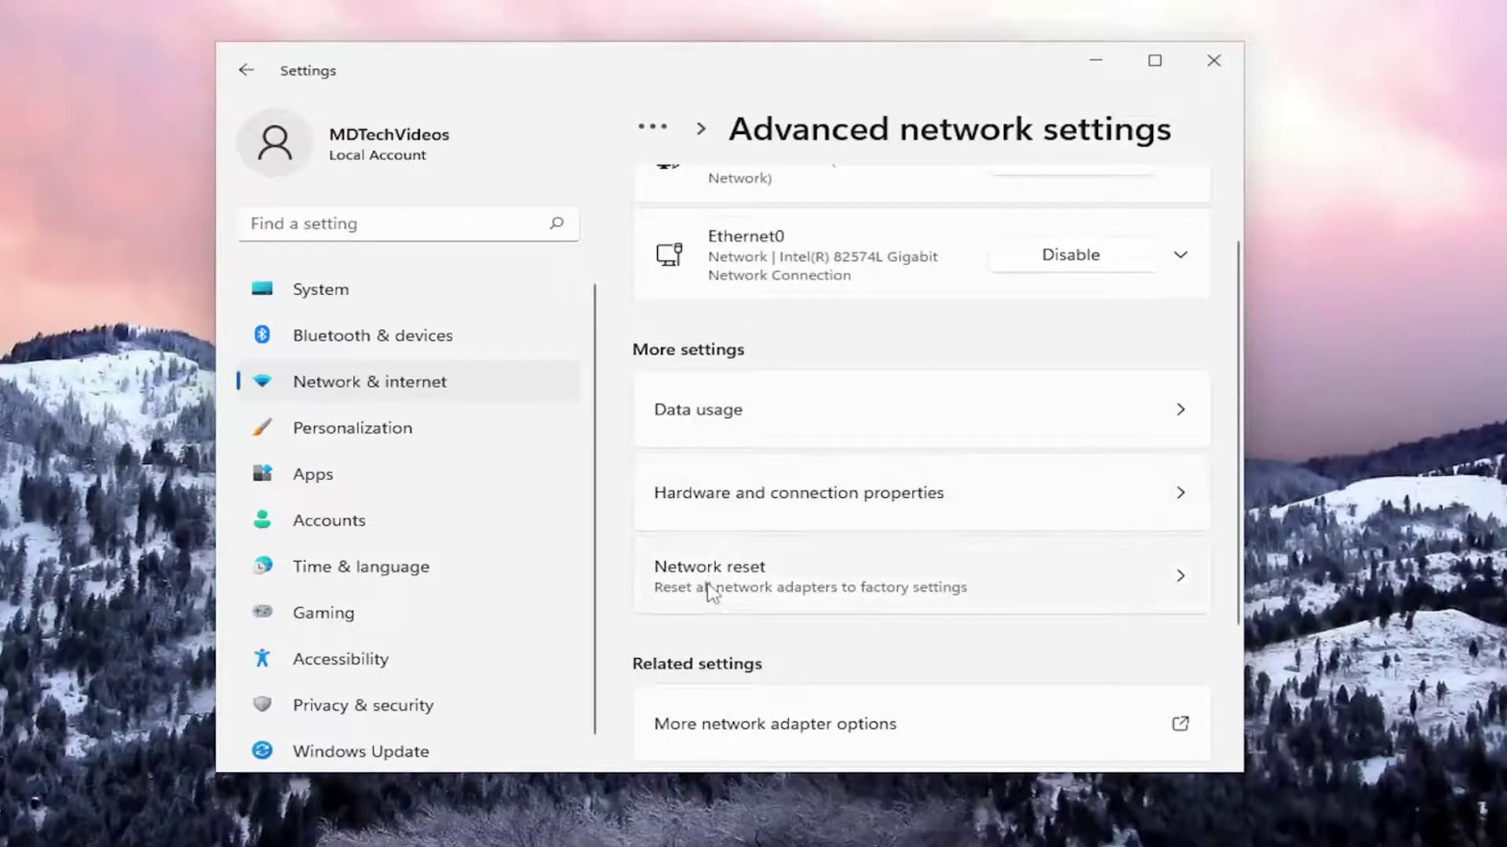
pyautogui.click(840, 602)
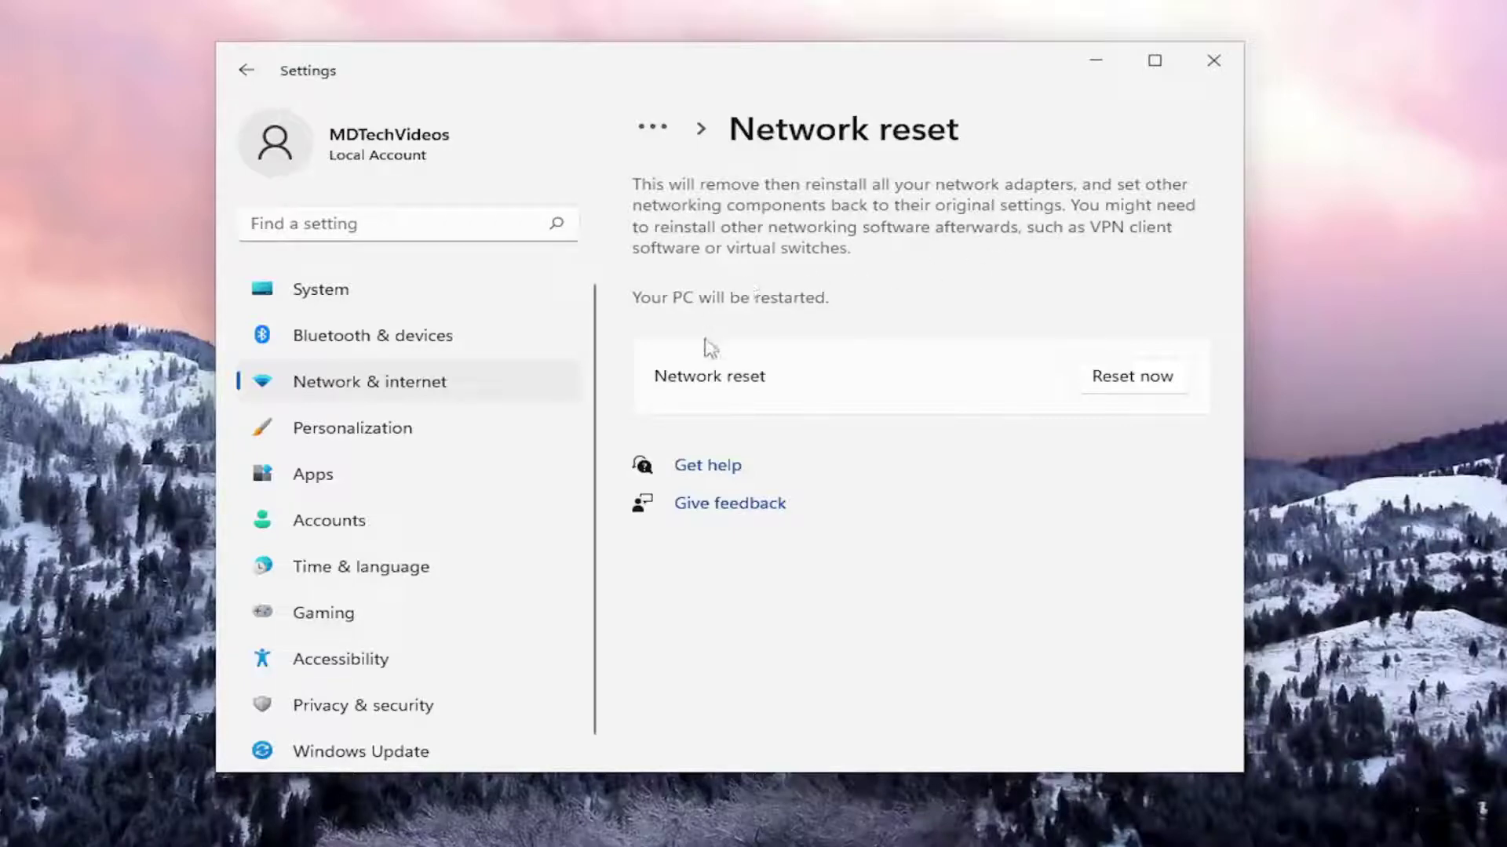
# - Reset all network adapters, confirm with Yes, and dismiss the sign-out notice
pyautogui.click(1133, 389)
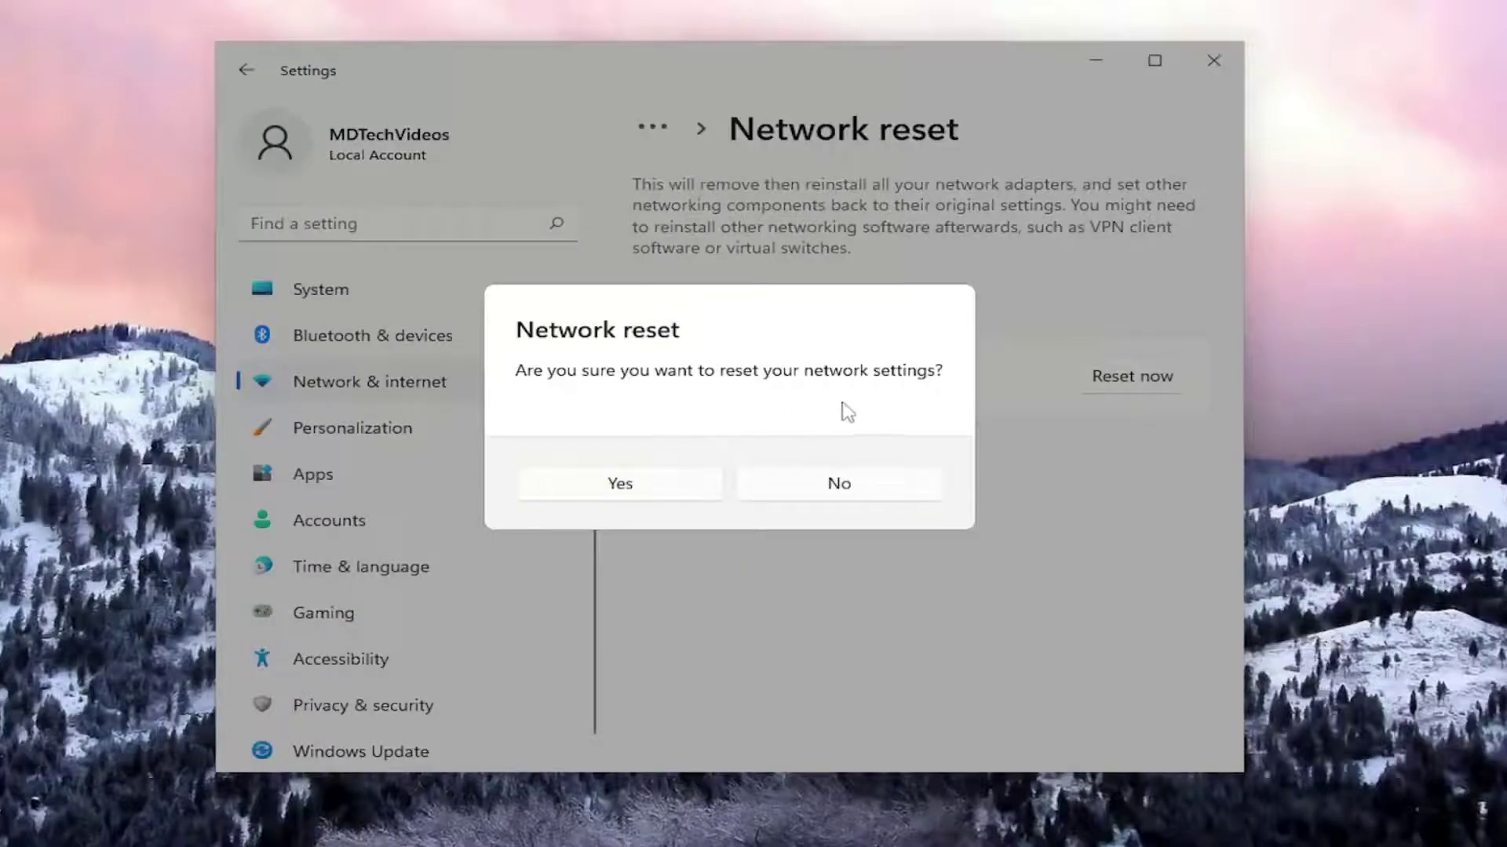
pyautogui.click(622, 482)
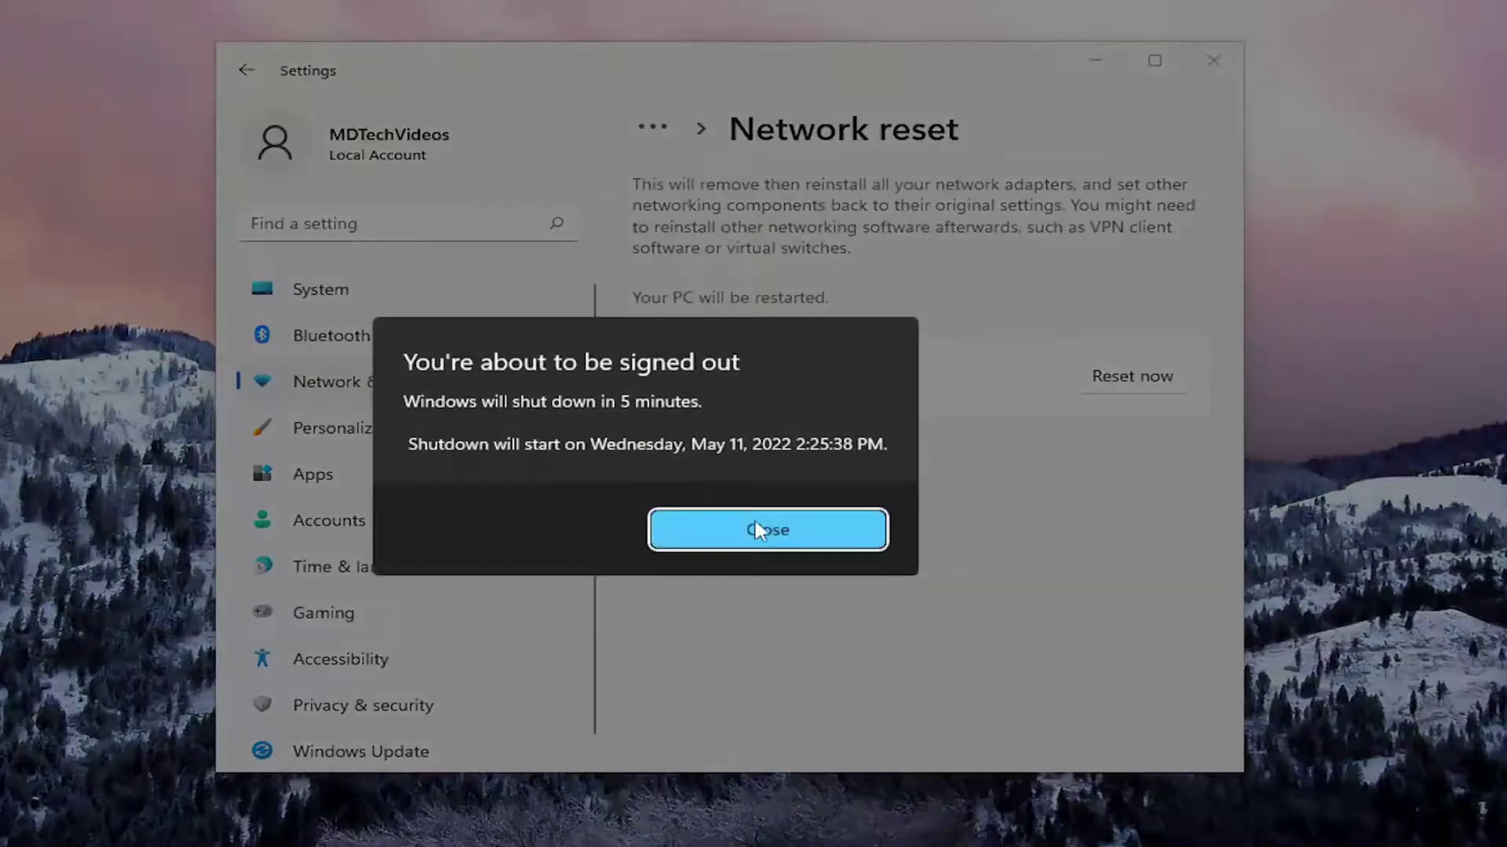
pyautogui.click(758, 530)
pyautogui.click(1214, 60)
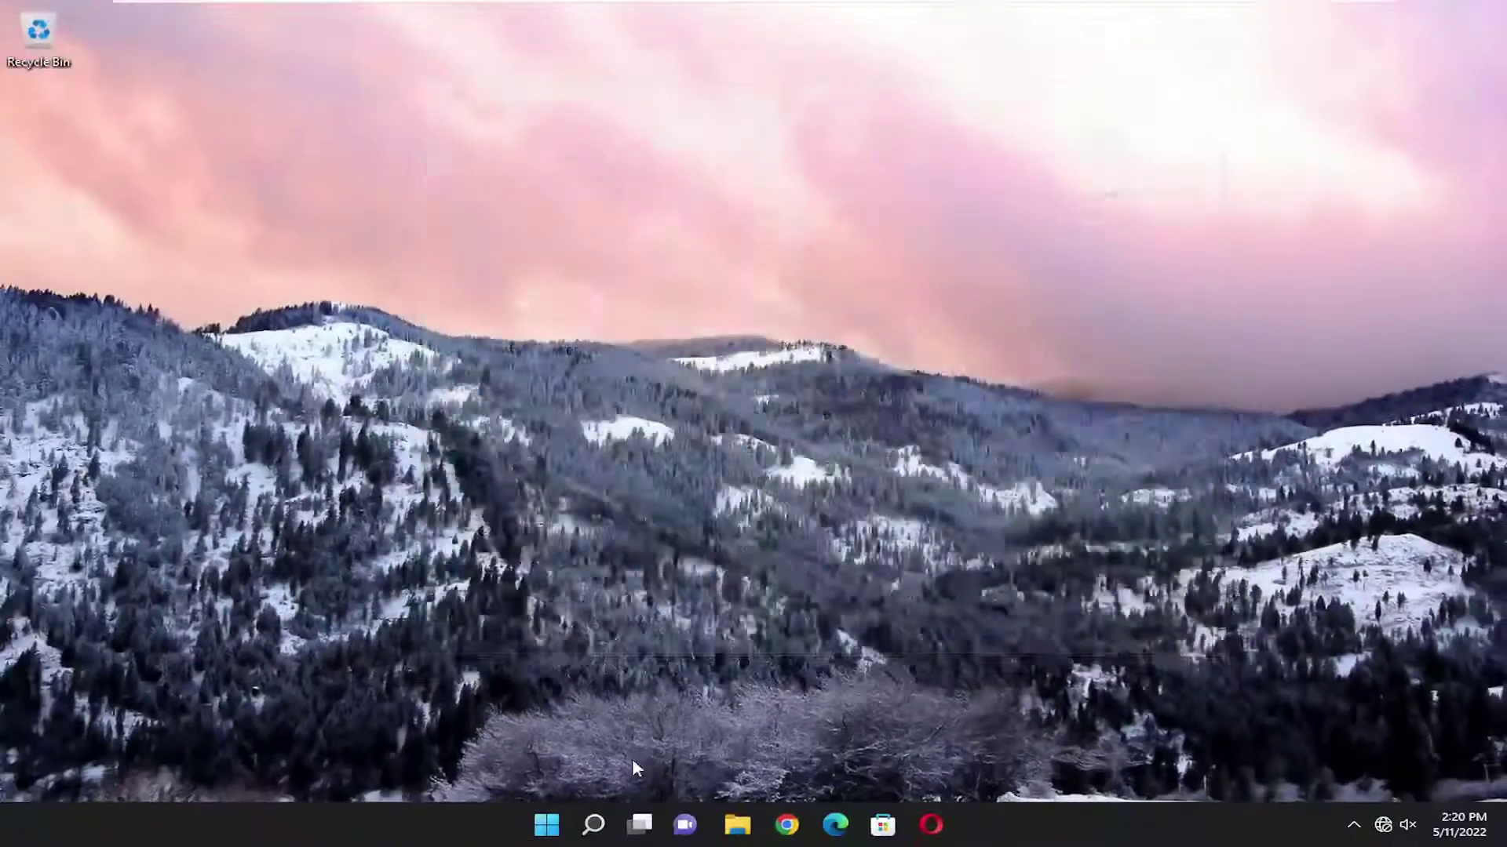
pyautogui.rightClick(570, 838)
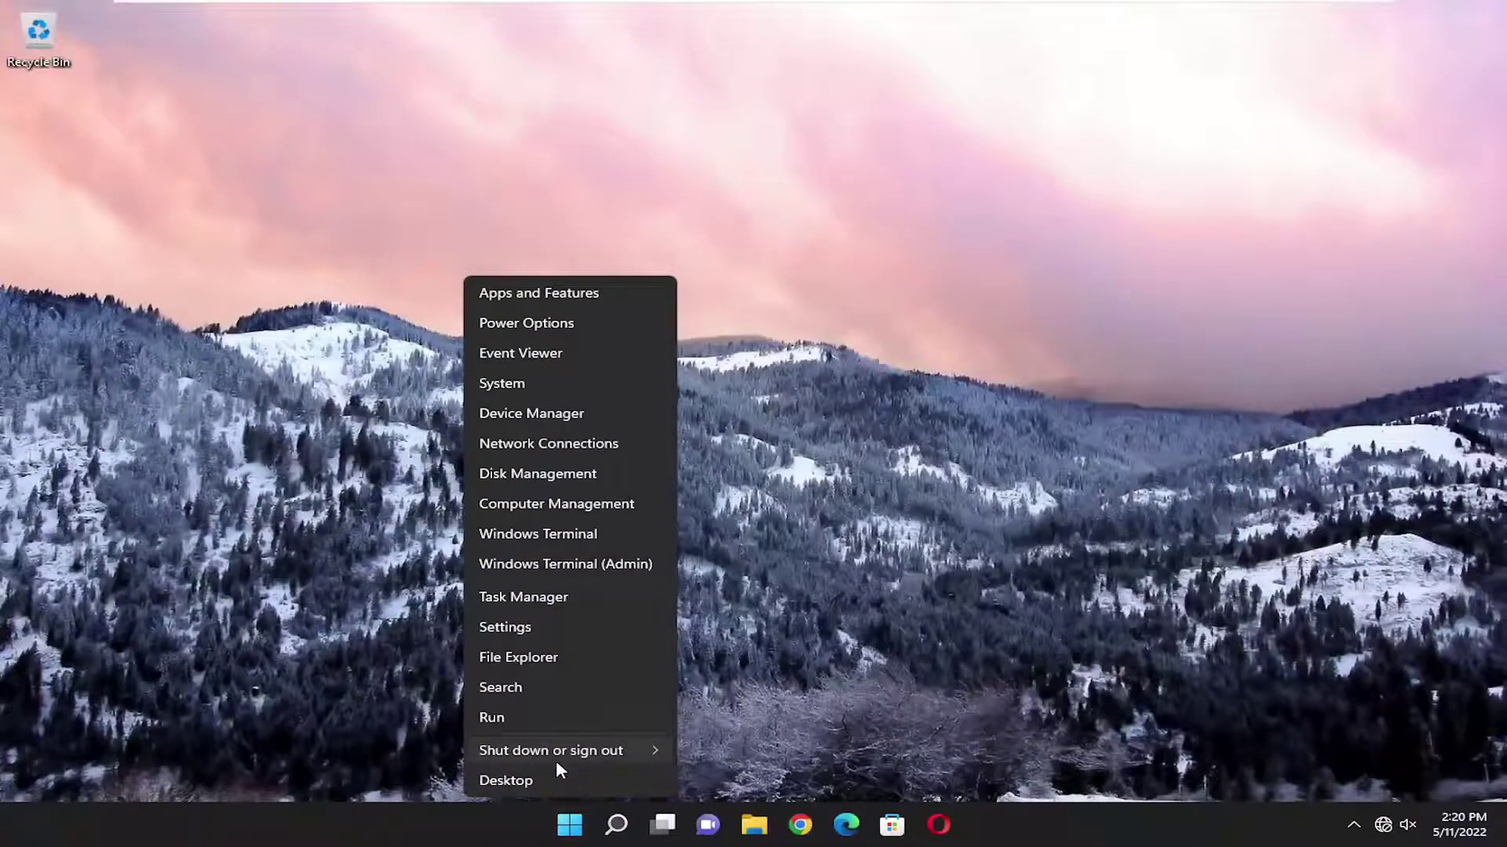